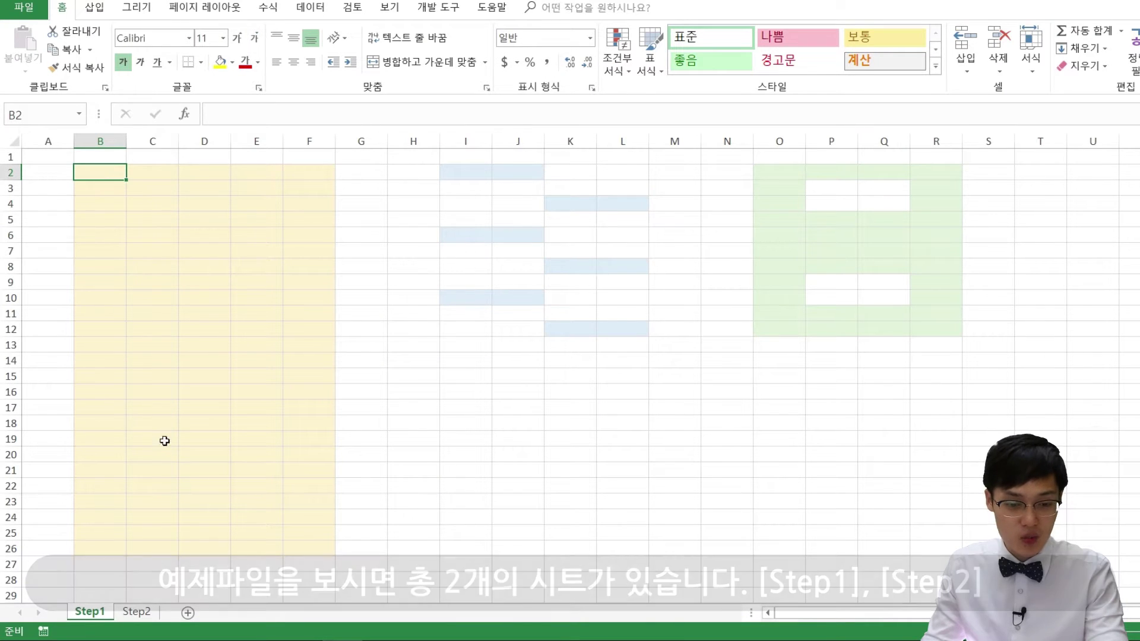
# Step: Glance at the Step2 sheet, return to Step1 and select the yellow block B2 to F26
pyautogui.click(142, 615)
pyautogui.click(76, 615)
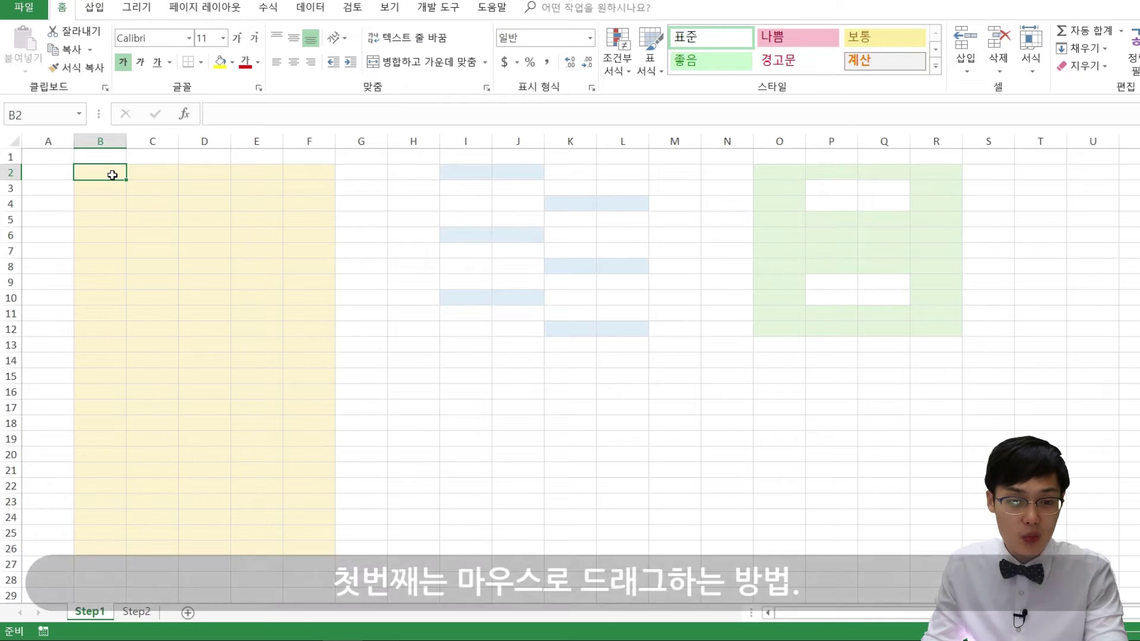
pyautogui.moveTo(116, 179); pyautogui.dragTo(327, 550)
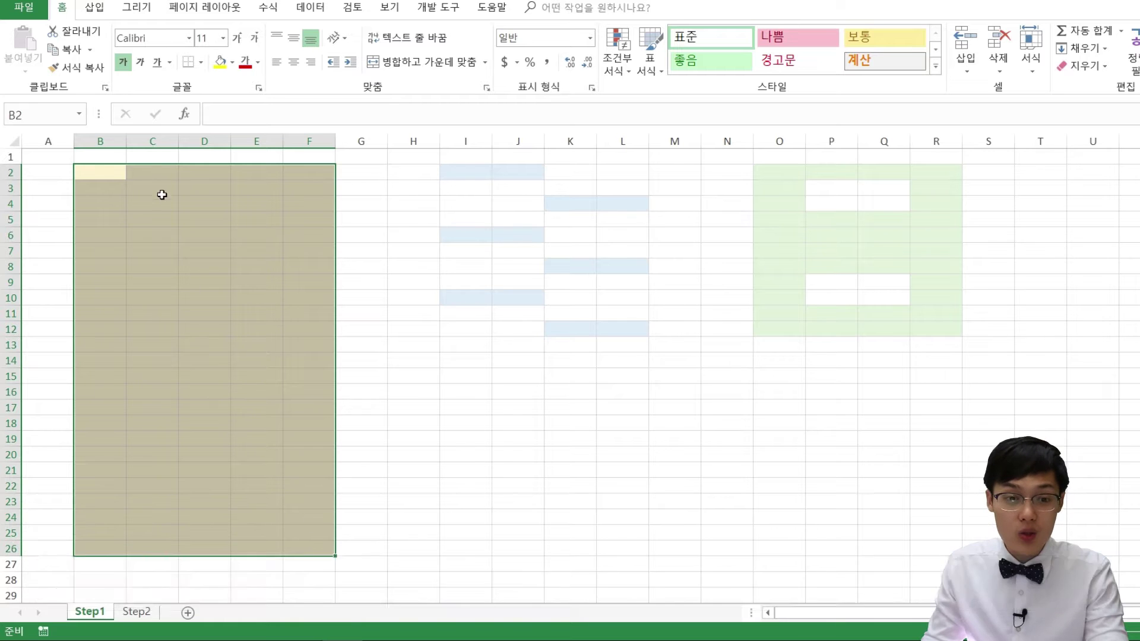
# Step: Starting from B2, grow and reshape the selection with Shift+arrow keys toward column F, row 10
pyautogui.click(88, 171)
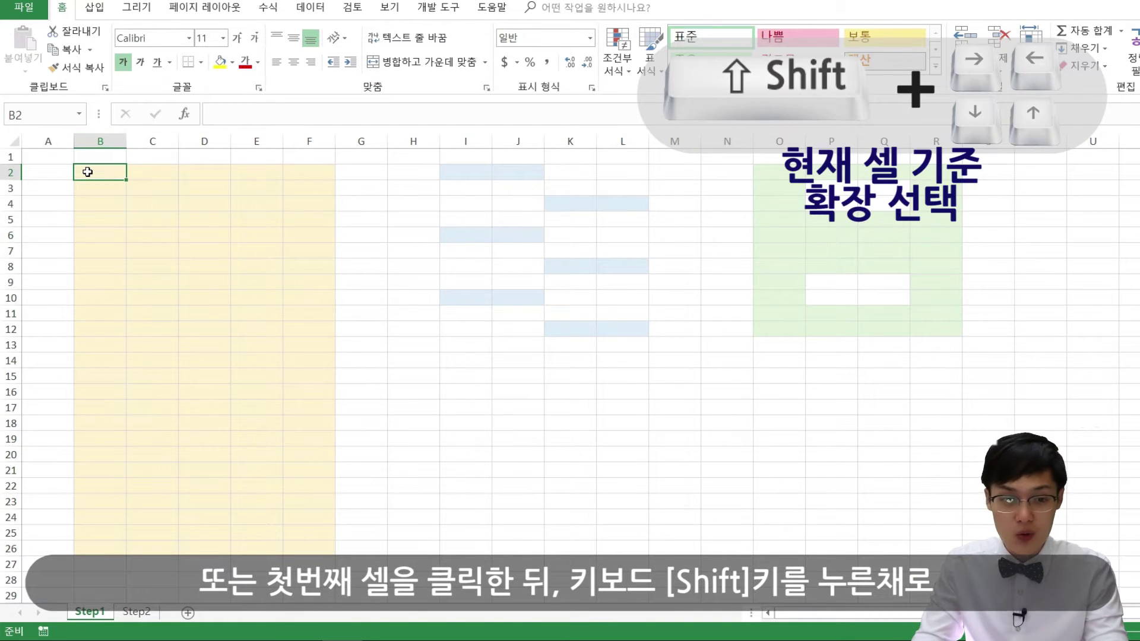
pyautogui.hotkey('shift', 'Right')
pyautogui.hotkey('shift', 'Right')
pyautogui.hotkey('shift', 'Right')
pyautogui.hotkey('shift', 'Right')
pyautogui.hotkey('shift', 'Down')
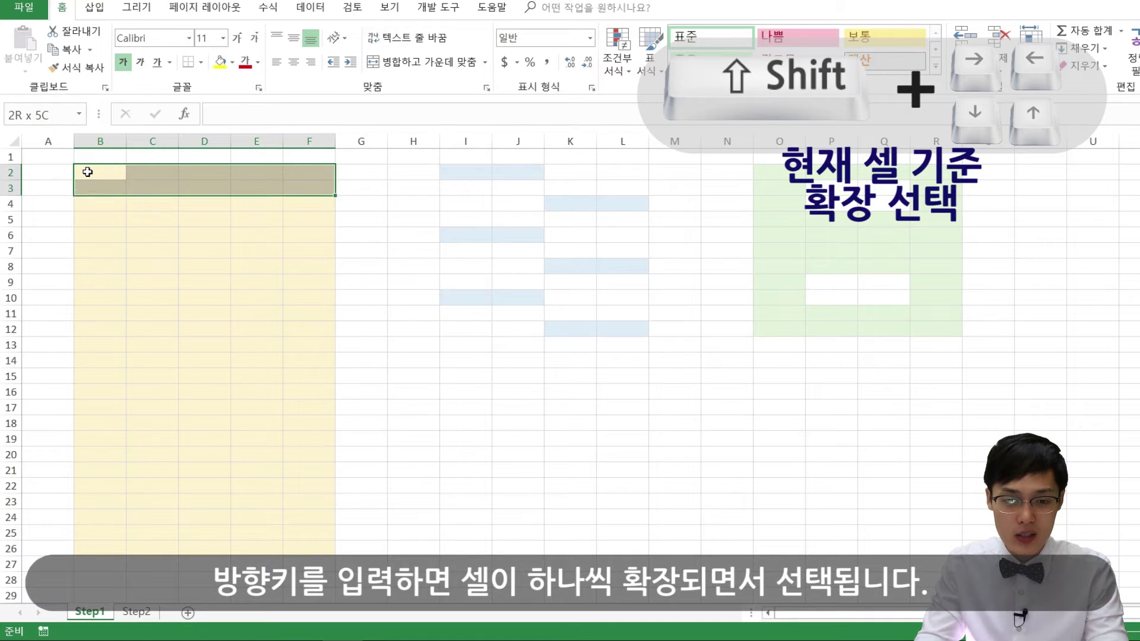
pyautogui.hotkey('shift', 'Down')
pyautogui.hotkey('shift', 'Down')
pyautogui.hotkey('shift', 'Down')
pyautogui.hotkey('shift', 'Down')
pyautogui.hotkey('shift', 'Left')
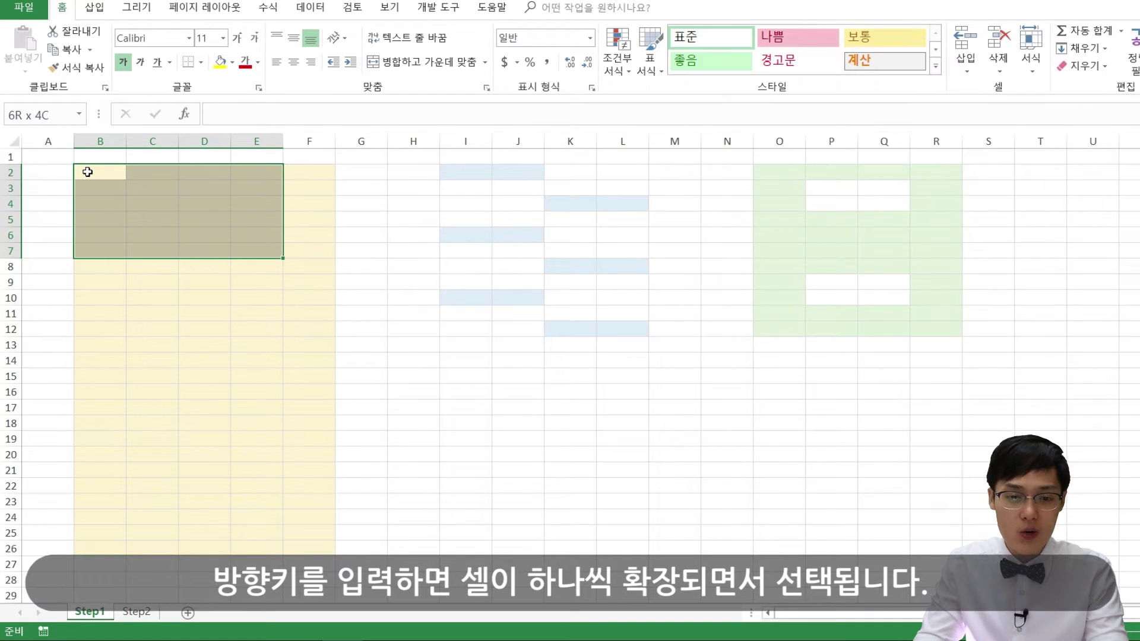
pyautogui.hotkey('shift', 'Down')
pyautogui.hotkey('shift', 'Right')
pyautogui.hotkey('shift', 'Down')
pyautogui.hotkey('shift', 'Down')
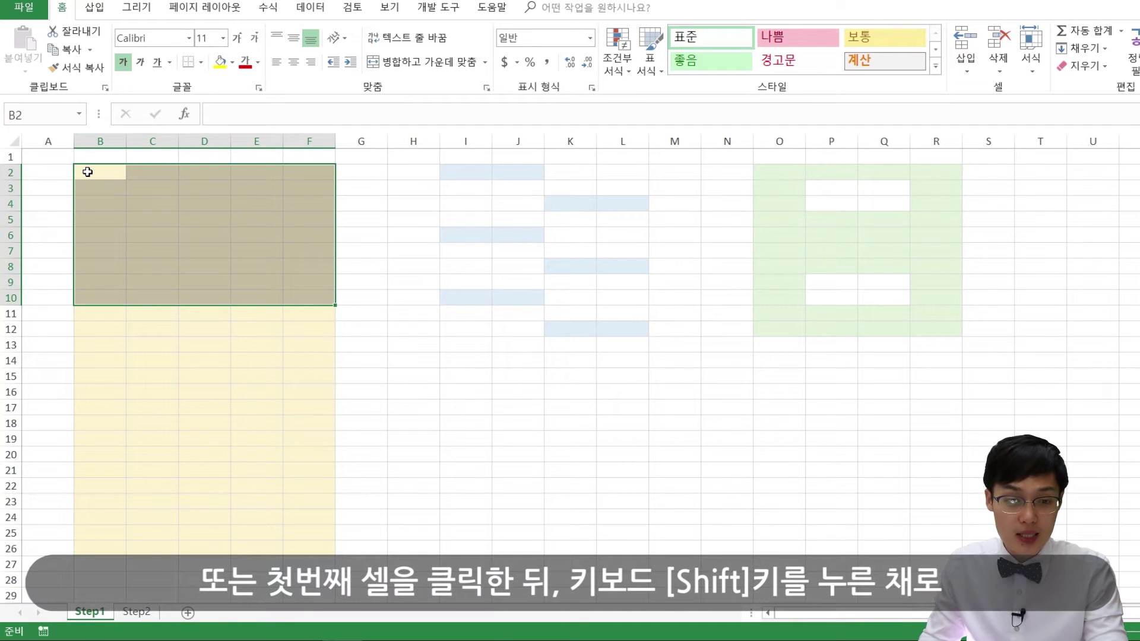
# Step: From B2, Shift+click to extend the selection to rows 18 and 24, then return to B2
pyautogui.click(87, 172)
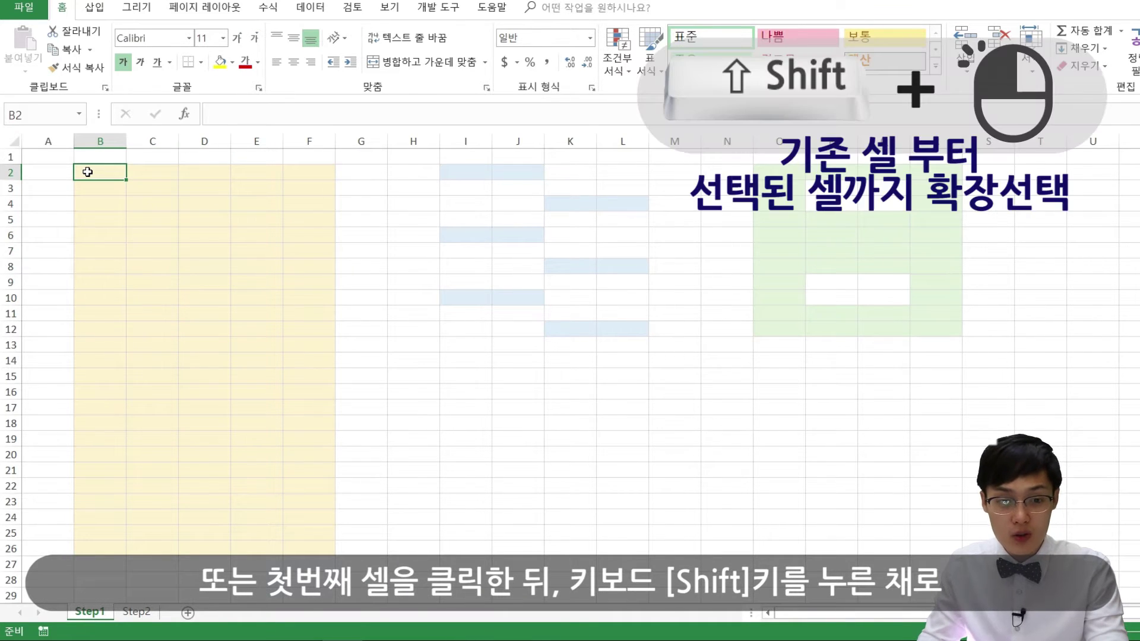
pyautogui.keyDown('shift'); pyautogui.click(302, 546); pyautogui.keyUp('shift')
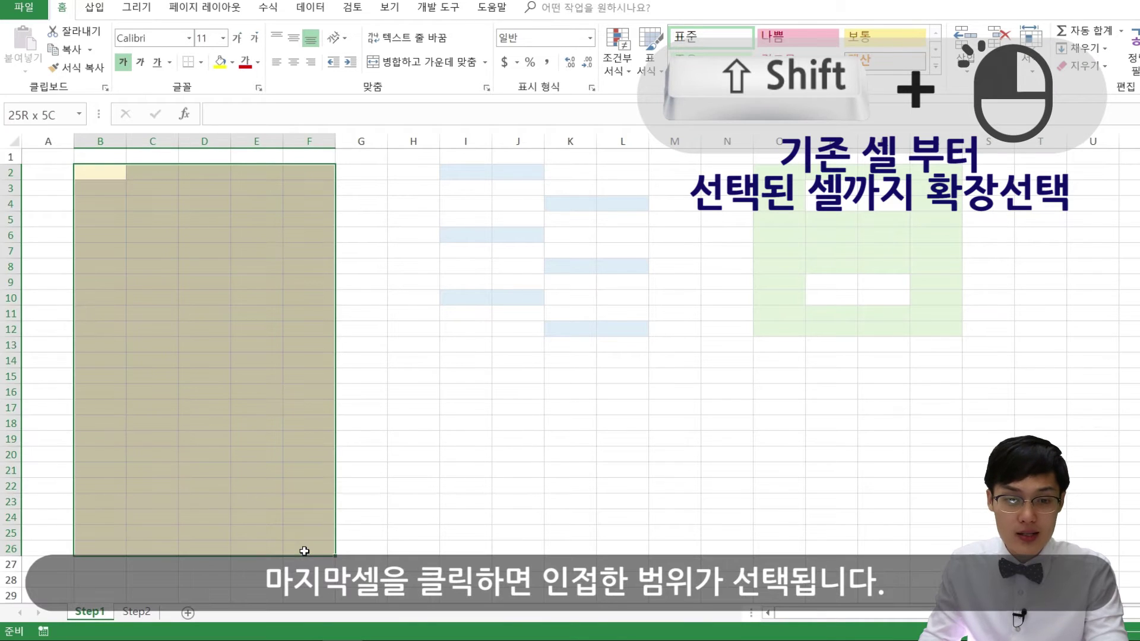
pyautogui.keyDown('shift'); pyautogui.click(298, 426); pyautogui.keyUp('shift')
pyautogui.moveTo(298, 426)
pyautogui.mouseDown()
pyautogui.moveTo(252, 318)
pyautogui.moveTo(202, 414)
pyautogui.moveTo(289, 525)
pyautogui.mouseUp()
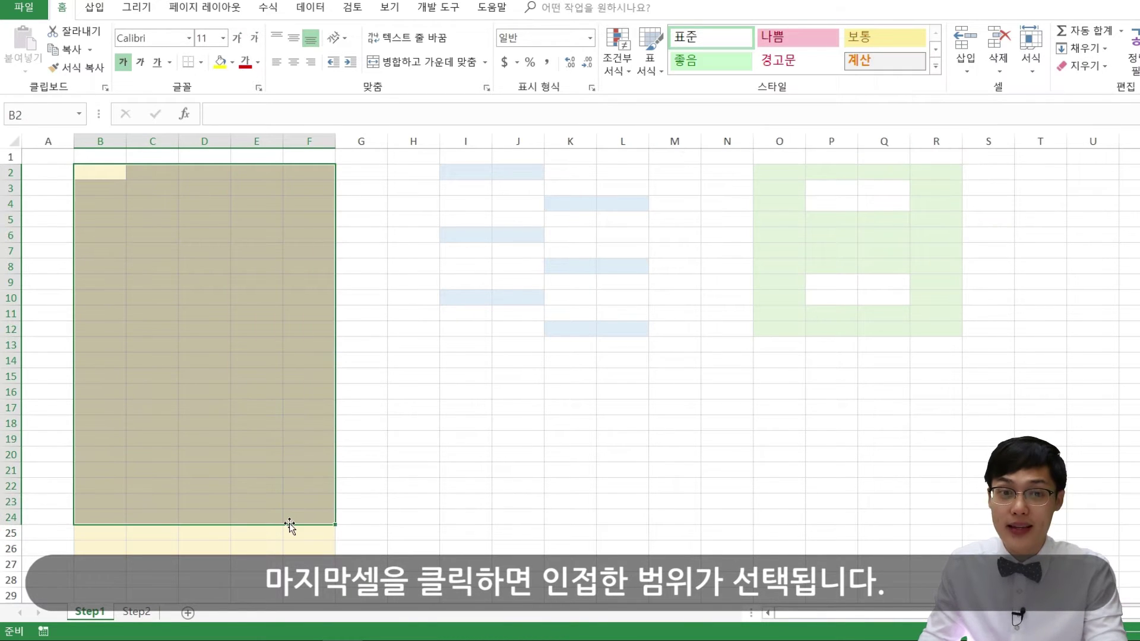
pyautogui.click(95, 175)
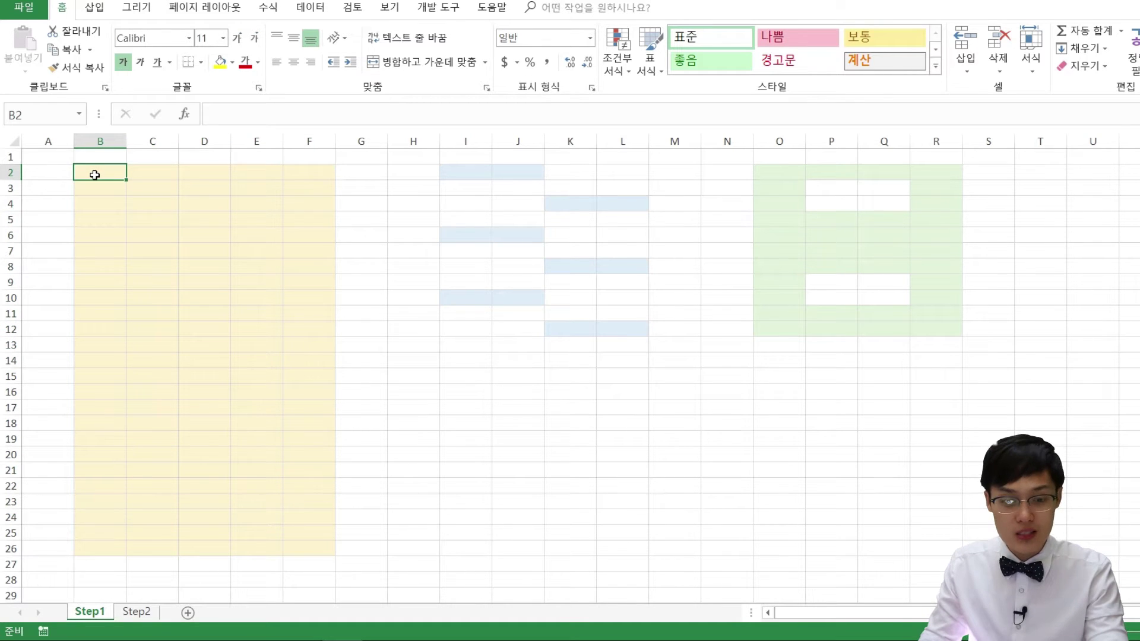
# Step: Turn on Extend Selection mode with F8 and grow the selection from B2 to F6
pyautogui.press('F8')
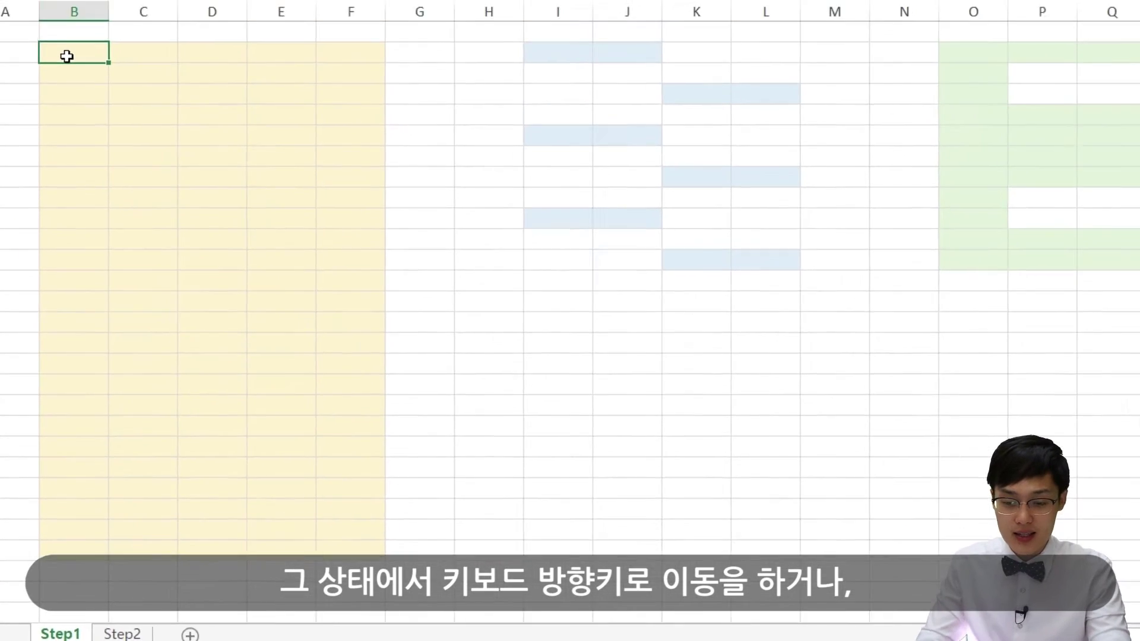
pyautogui.press('Right')
pyautogui.press('Right')
pyautogui.press('Right')
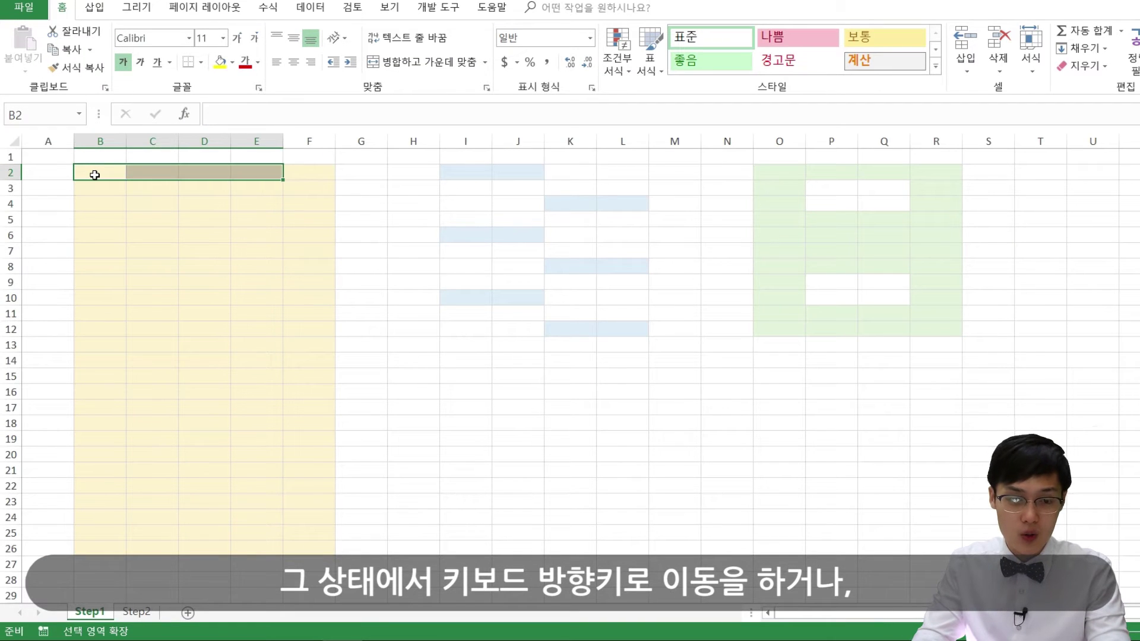
pyautogui.press('Down')
pyautogui.press('Down')
pyautogui.press('Right')
pyautogui.press('Down')
pyautogui.press('Down')
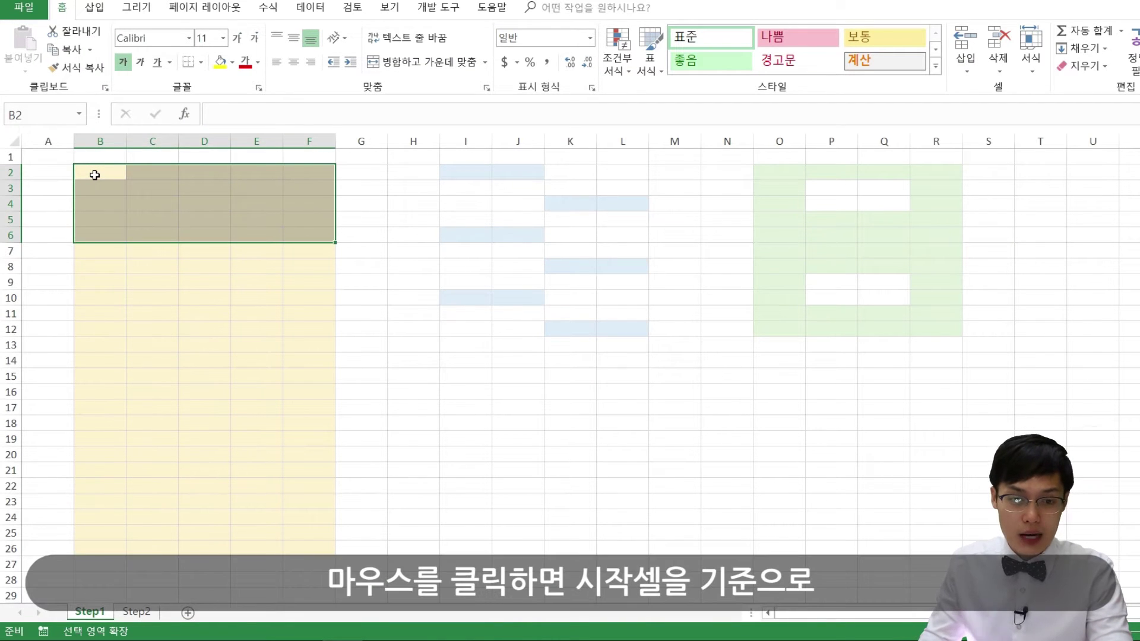
# Step: Move the selection's far corner by clicking cells, via D6 and B12, finishing at C12
pyautogui.click(145, 382)
pyautogui.click(270, 356)
pyautogui.click(309, 282)
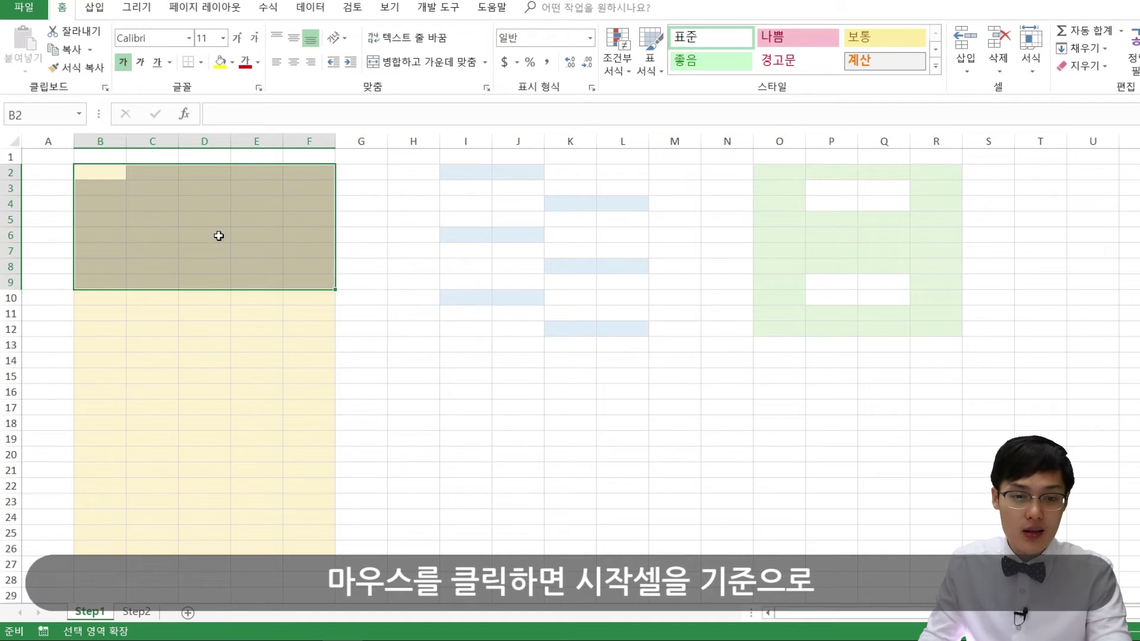
pyautogui.click(205, 235)
pyautogui.click(140, 399)
pyautogui.click(261, 427)
pyautogui.click(309, 472)
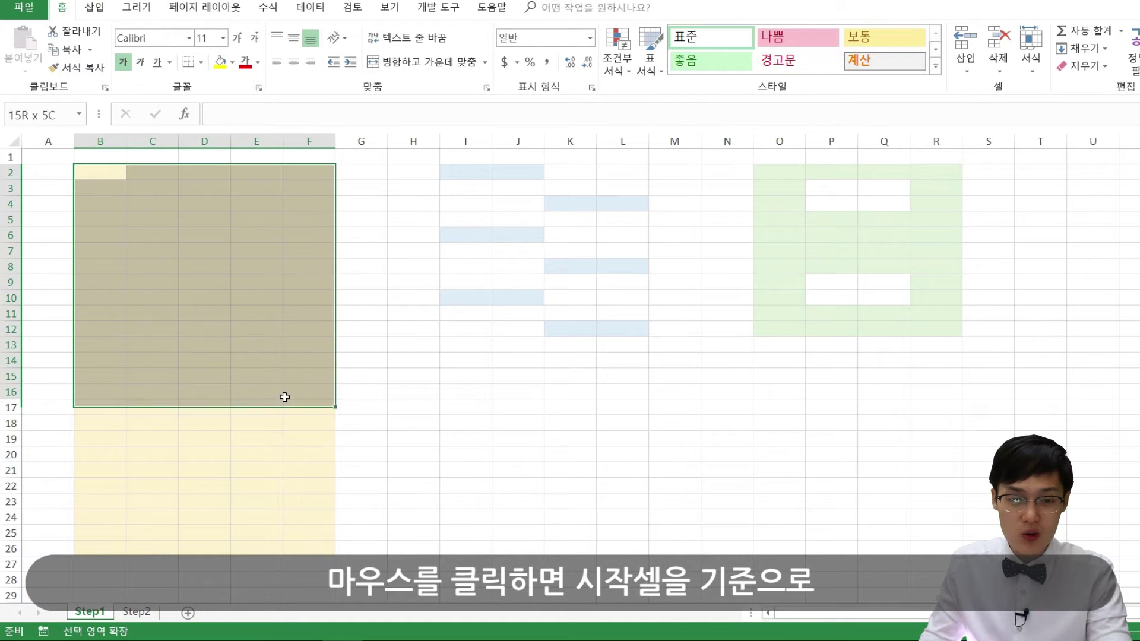
pyautogui.click(92, 327)
pyautogui.click(152, 266)
pyautogui.click(255, 458)
pyautogui.click(309, 327)
pyautogui.click(136, 328)
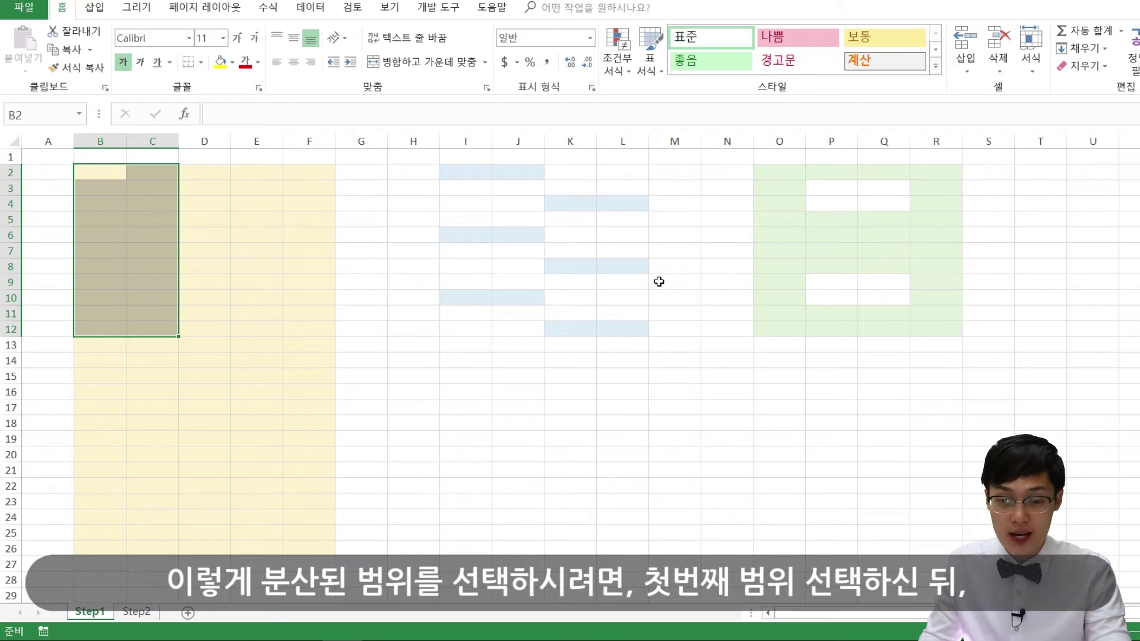
# Step: Ctrl-select blue bars I2:J2, K4:L4, I6:J6, K8:L8, I10:J10, K12:L12, I14:J14, K16:L17, I19:J19, then click J4
pyautogui.moveTo(471, 173); pyautogui.dragTo(506, 170)
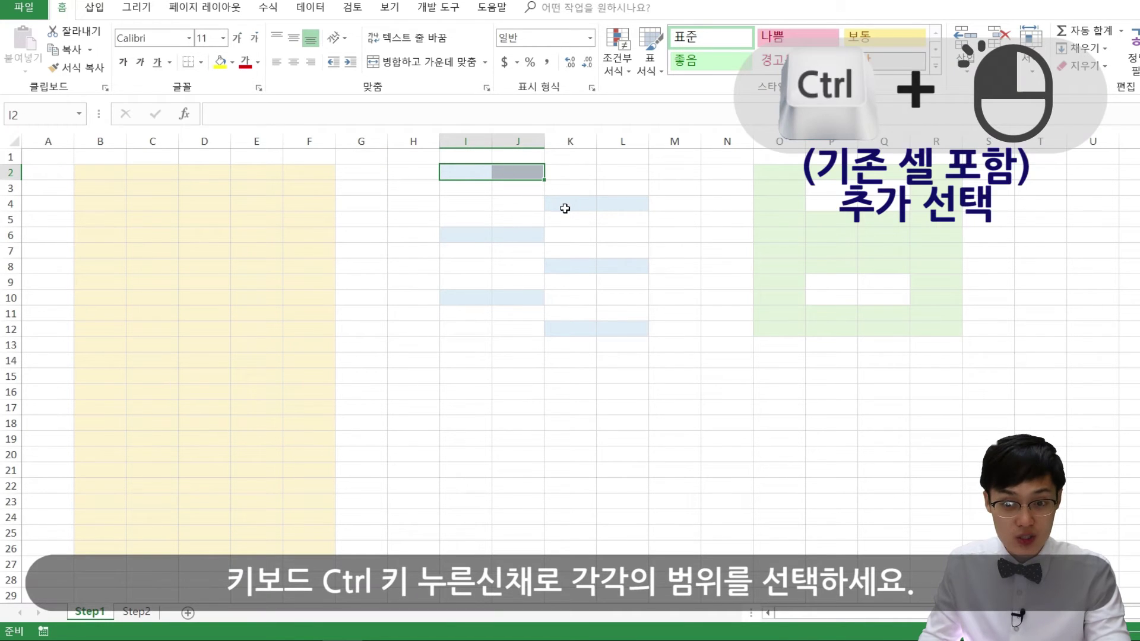
pyautogui.moveTo(569, 204); pyautogui.dragTo(623, 207)
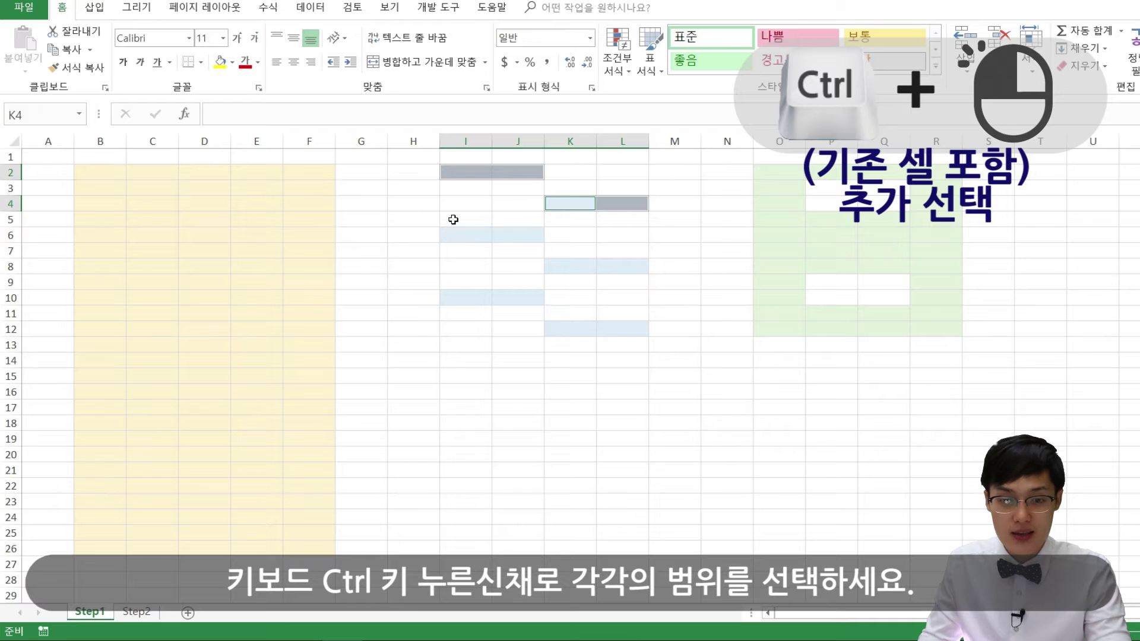
pyautogui.moveTo(456, 234); pyautogui.dragTo(505, 232)
pyautogui.moveTo(561, 266); pyautogui.dragTo(624, 267)
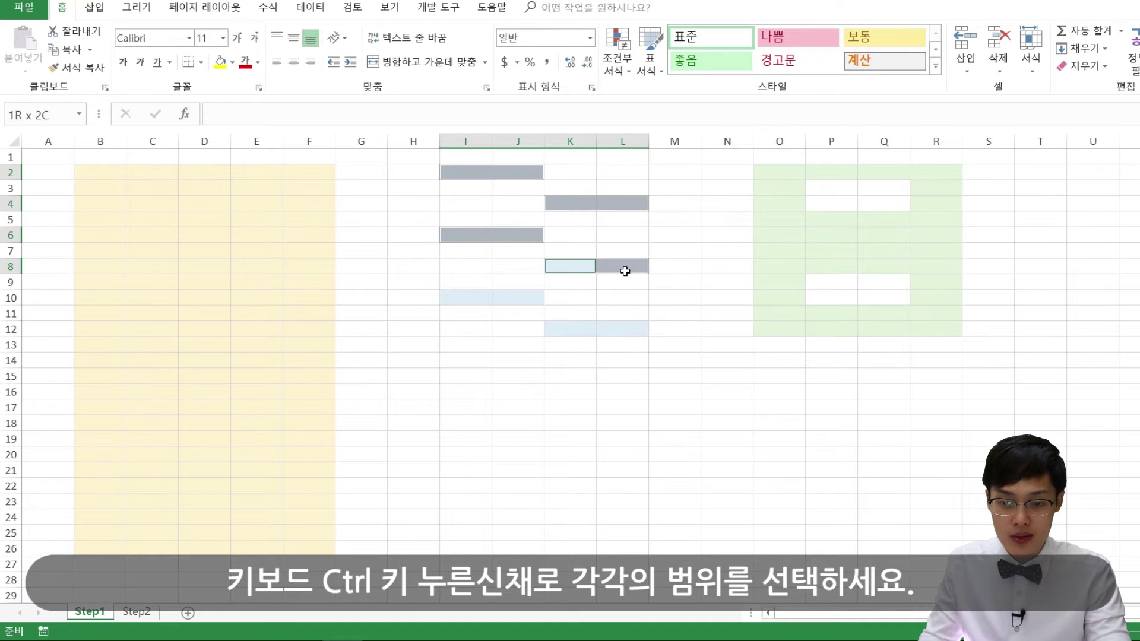
pyautogui.moveTo(474, 299); pyautogui.dragTo(502, 298)
pyautogui.moveTo(575, 328); pyautogui.dragTo(612, 329)
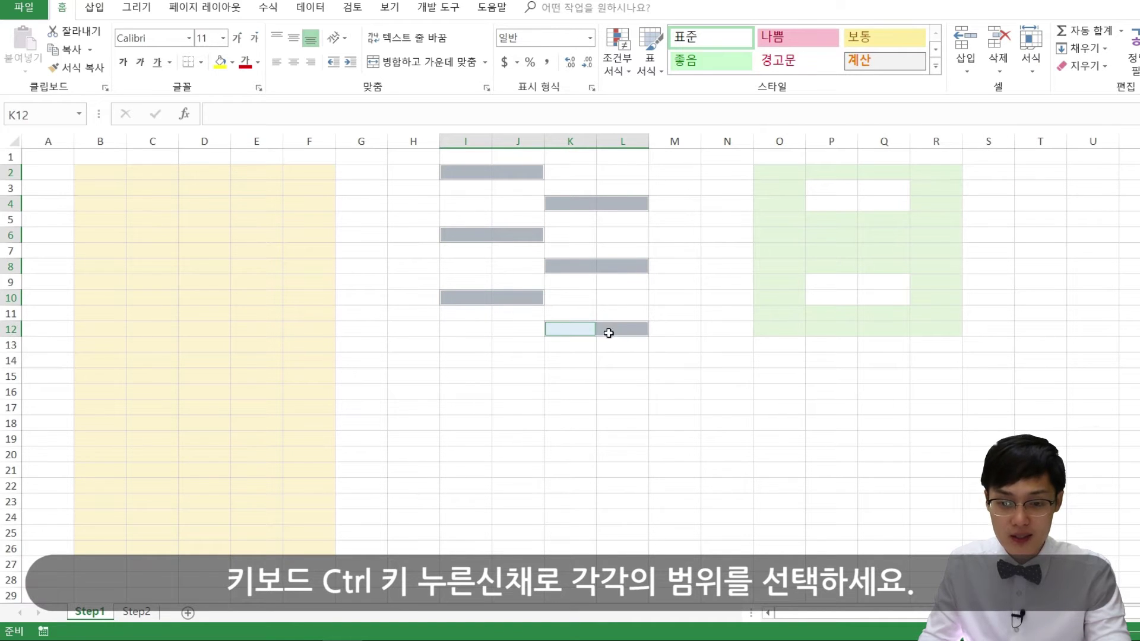
pyautogui.moveTo(469, 361); pyautogui.dragTo(505, 358)
pyautogui.moveTo(561, 392); pyautogui.dragTo(617, 407)
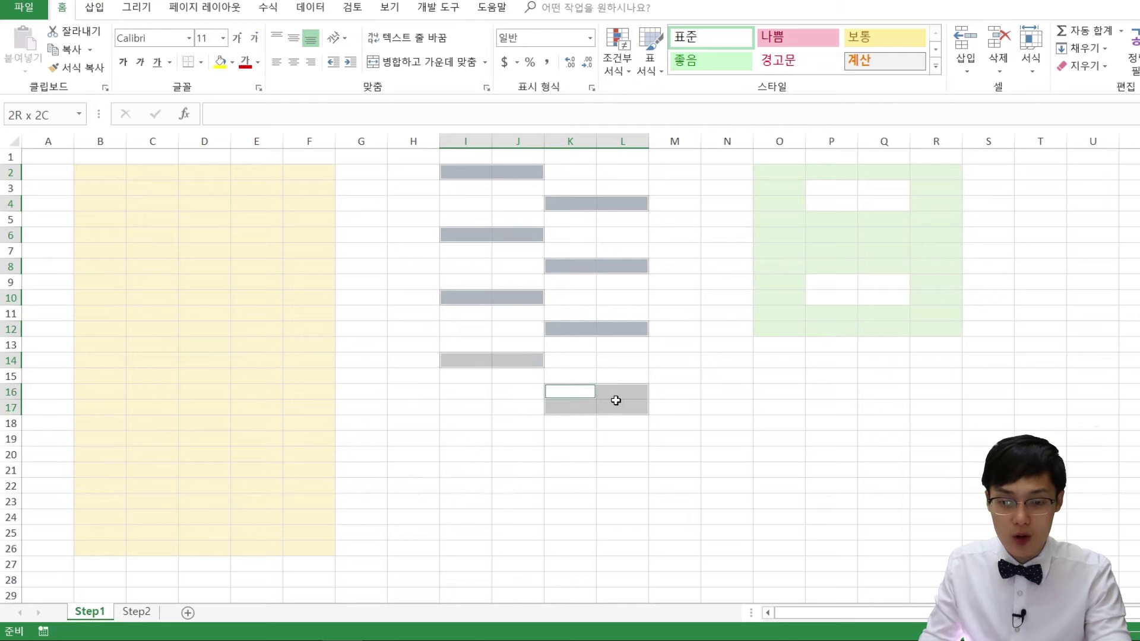
pyautogui.moveTo(454, 438); pyautogui.dragTo(503, 438)
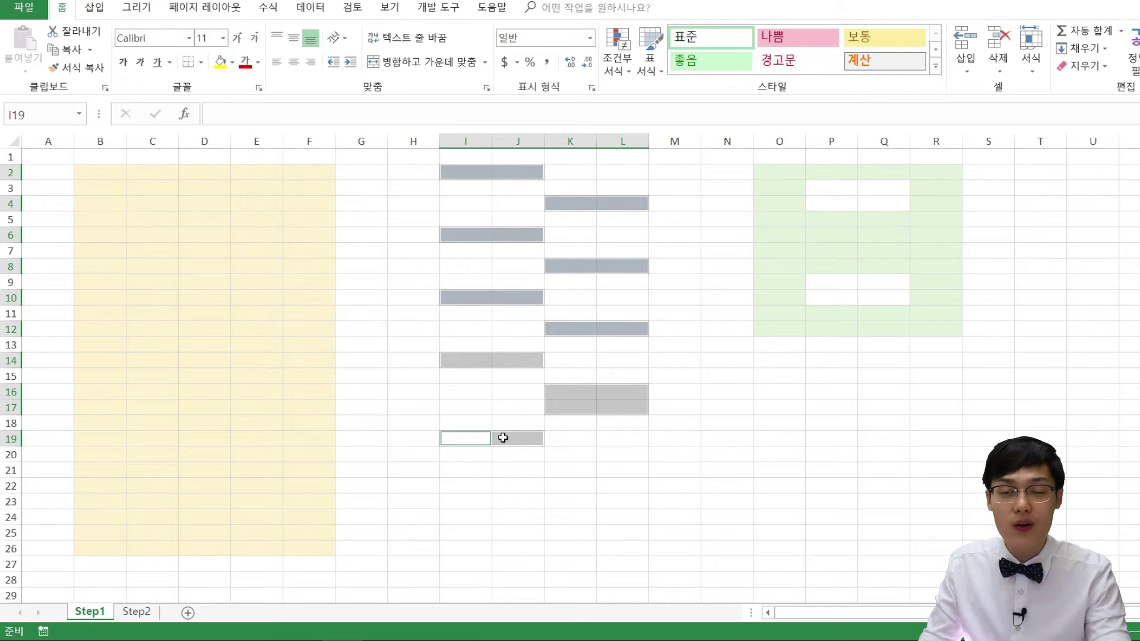
pyautogui.click(527, 206)
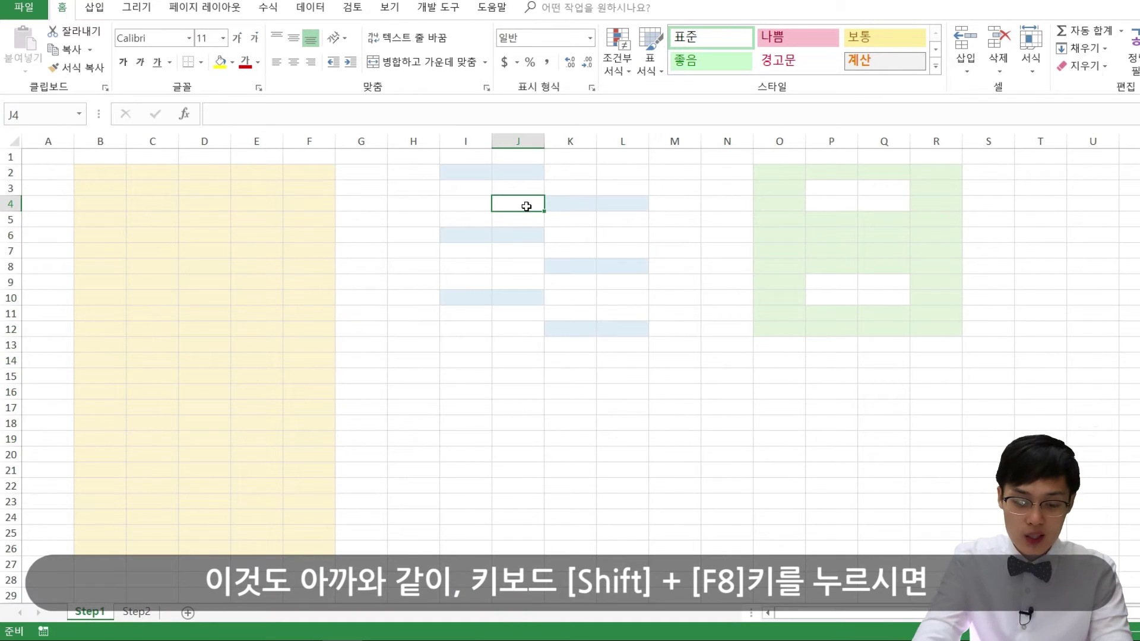
# Step: In Add to Selection mode (Shift+F8), add bars I2:J2, K4:L4, I6:J6, K8:L8, I10:J10 and K12:L12
pyautogui.hotkey('shift', 'F8')
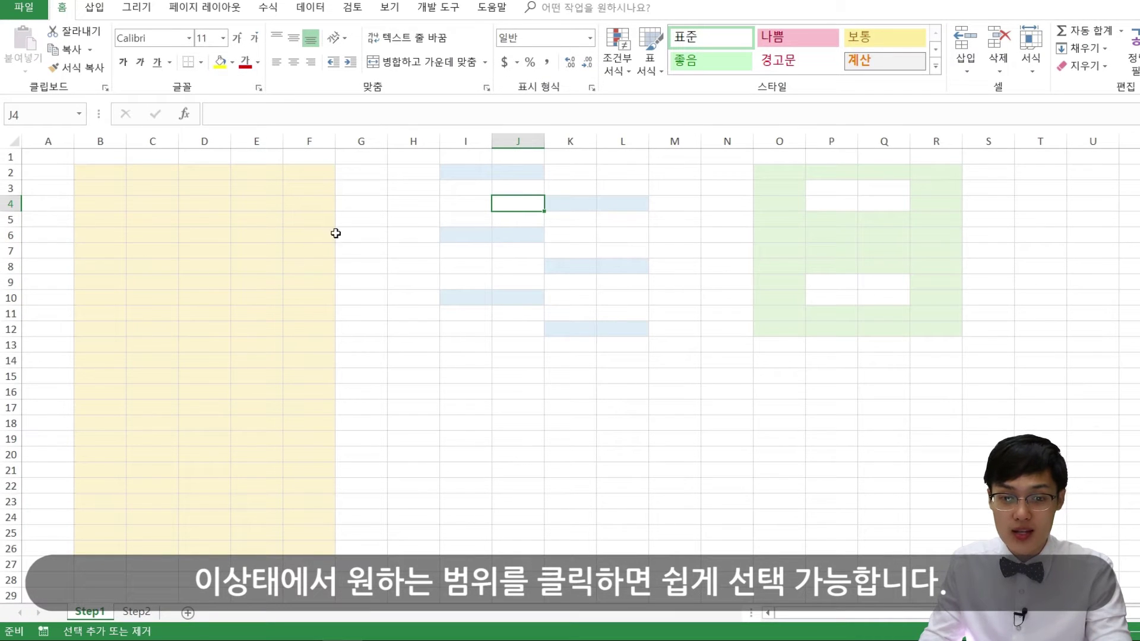
pyautogui.moveTo(471, 172); pyautogui.dragTo(497, 173)
pyautogui.moveTo(554, 201); pyautogui.dragTo(626, 204)
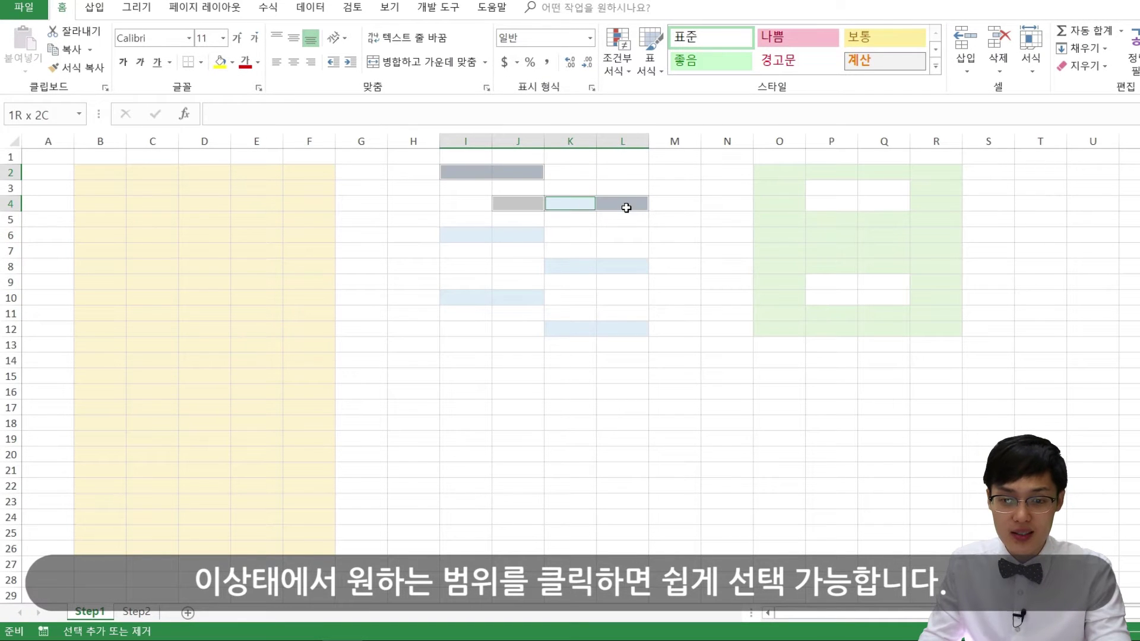
pyautogui.moveTo(484, 235); pyautogui.dragTo(522, 237)
pyautogui.moveTo(570, 266); pyautogui.dragTo(617, 267)
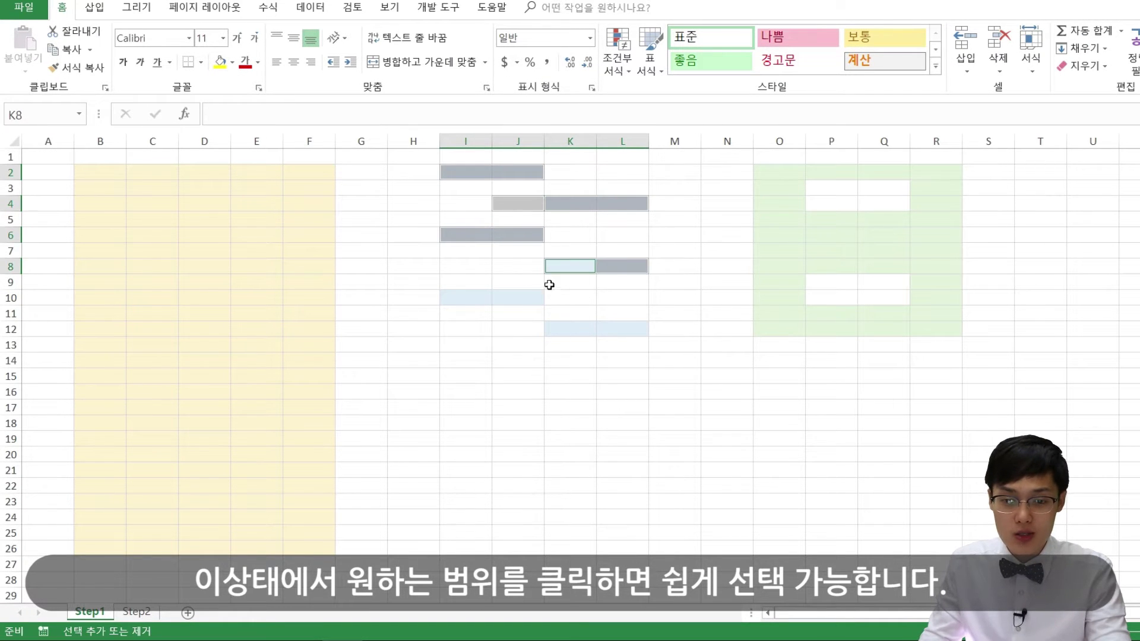
pyautogui.moveTo(480, 295); pyautogui.dragTo(499, 300)
pyautogui.moveTo(552, 328); pyautogui.dragTo(608, 330)
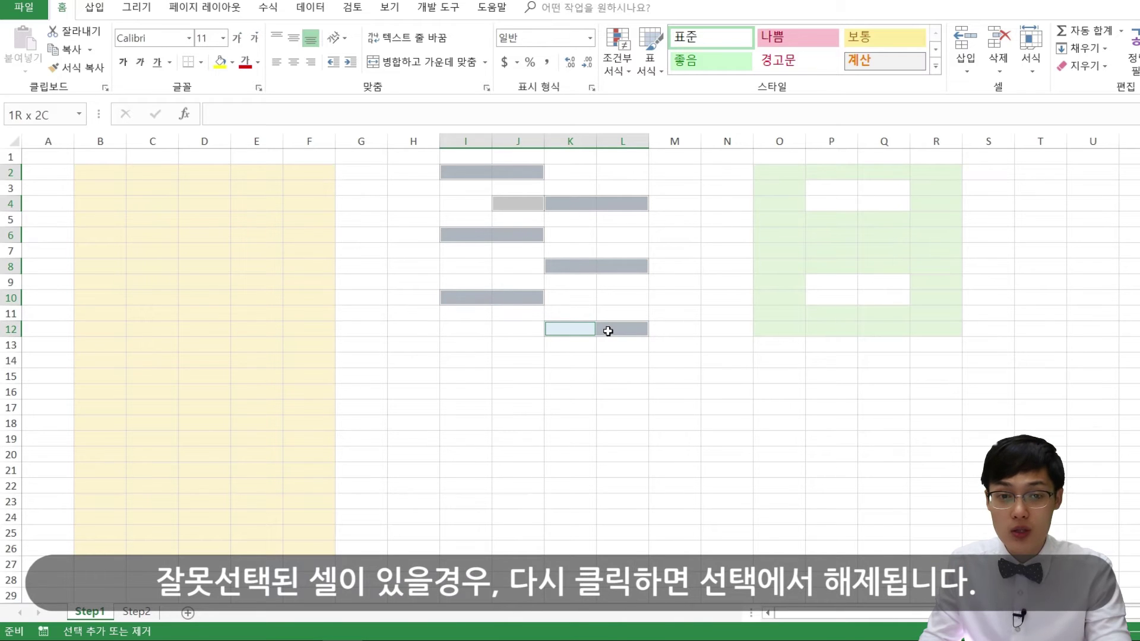
# Step: Remove cells J4, J6, K4, K8, K12 and J10 from the scattered selection
pyautogui.click(522, 205)
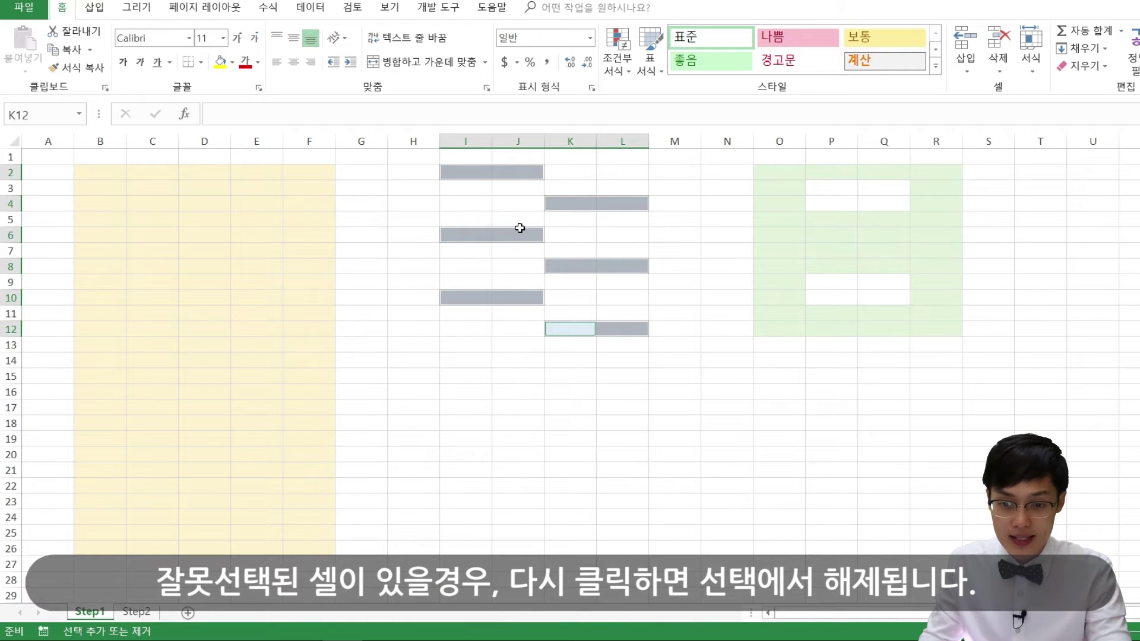
pyautogui.click(517, 233)
pyautogui.click(571, 203)
pyautogui.click(567, 266)
pyautogui.click(553, 324)
pyautogui.click(523, 296)
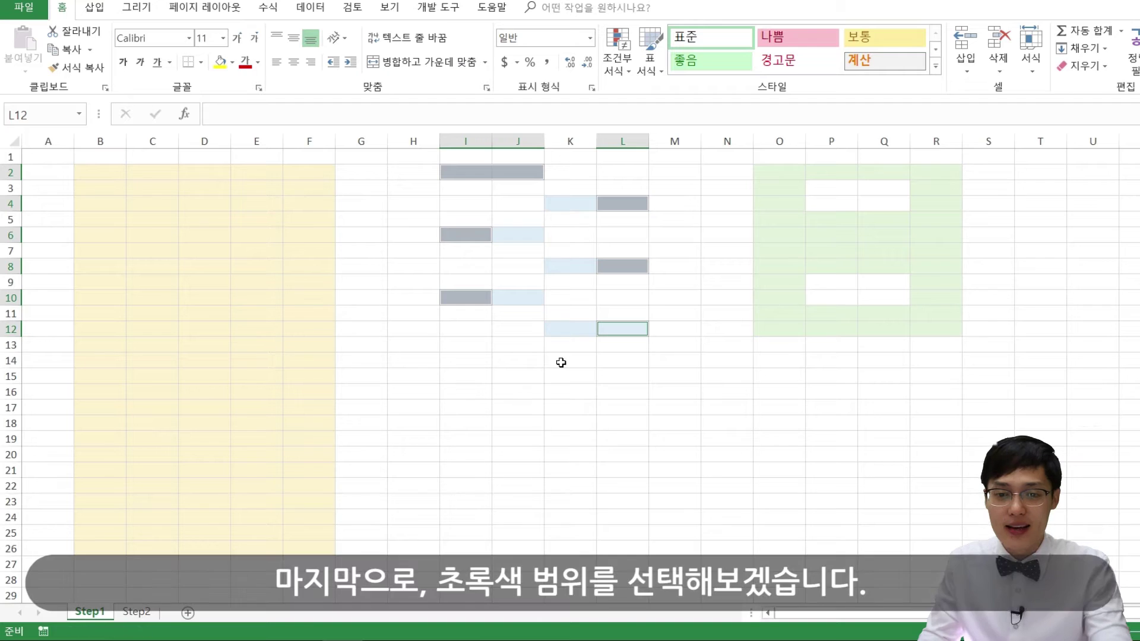
# Step: Clear the scattered selection and select the green block O2:R12
pyautogui.click(565, 407)
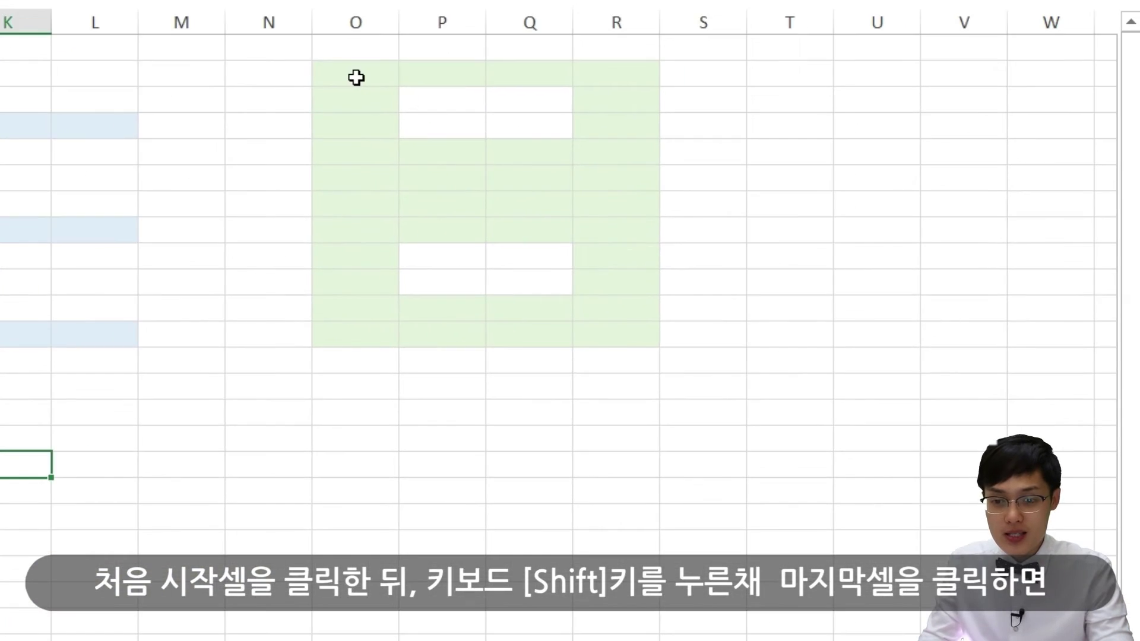
pyautogui.click(356, 77)
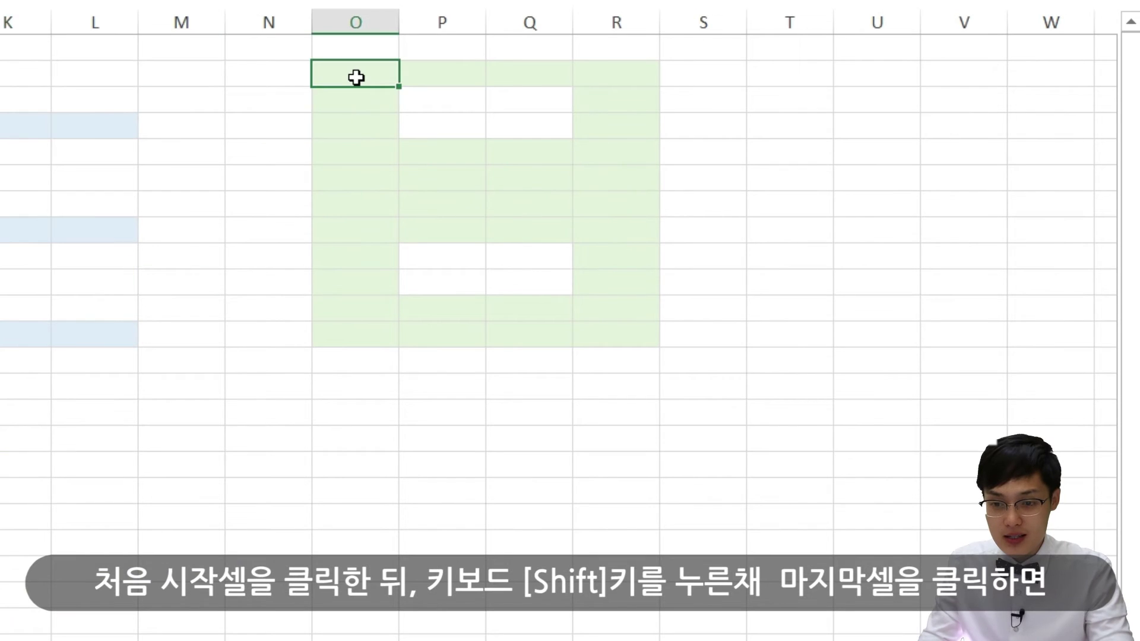
pyautogui.keyDown('shift'); pyautogui.click(606, 334); pyautogui.keyUp('shift')
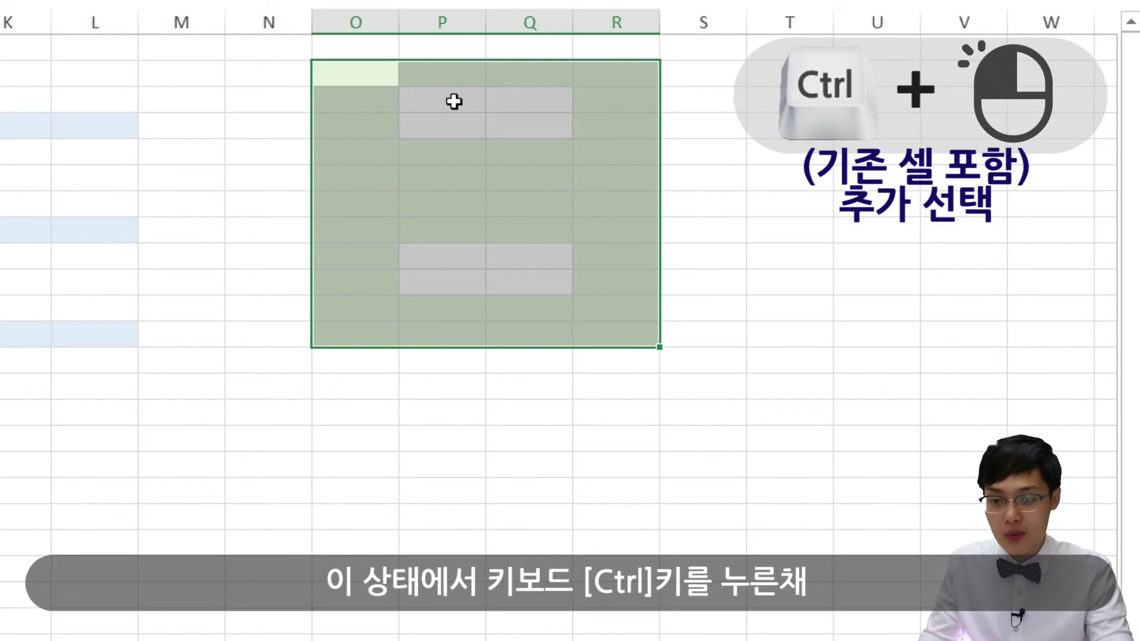
# Step: Ctrl-drag over the white gaps P3:Q4 and P9:Q10 to exclude them, then reset to O2
pyautogui.keyDown('ctrl'); pyautogui.moveTo(453, 102); pyautogui.dragTo(511, 116); pyautogui.keyUp('ctrl')
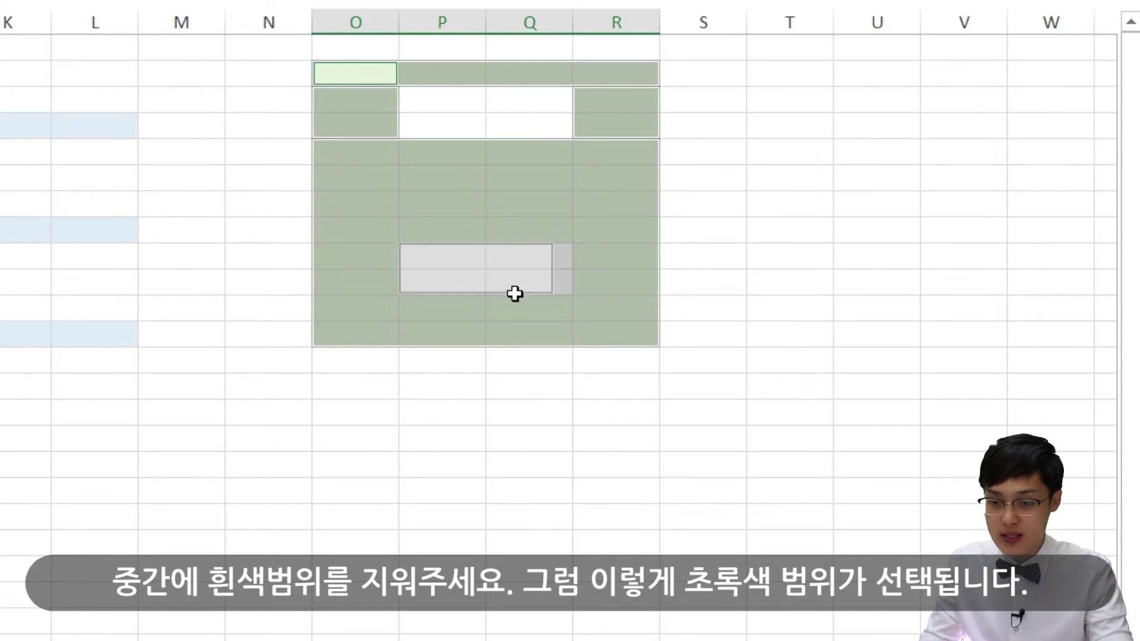
pyautogui.keyDown('ctrl'); pyautogui.moveTo(445, 250); pyautogui.dragTo(527, 293); pyautogui.keyUp('ctrl')
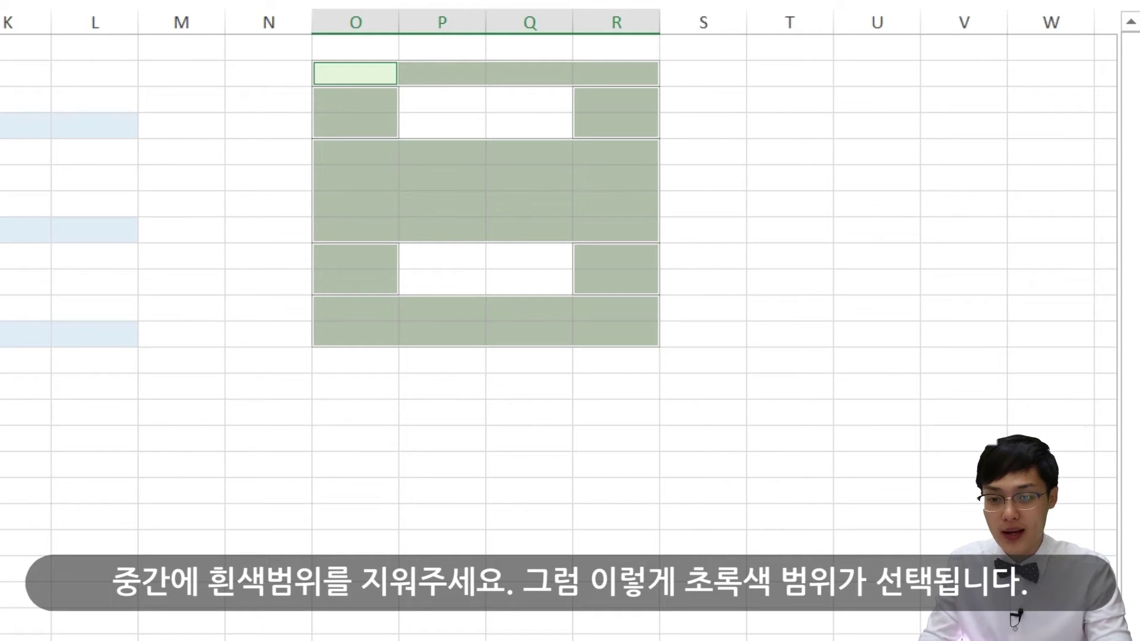
pyautogui.click(238, 280)
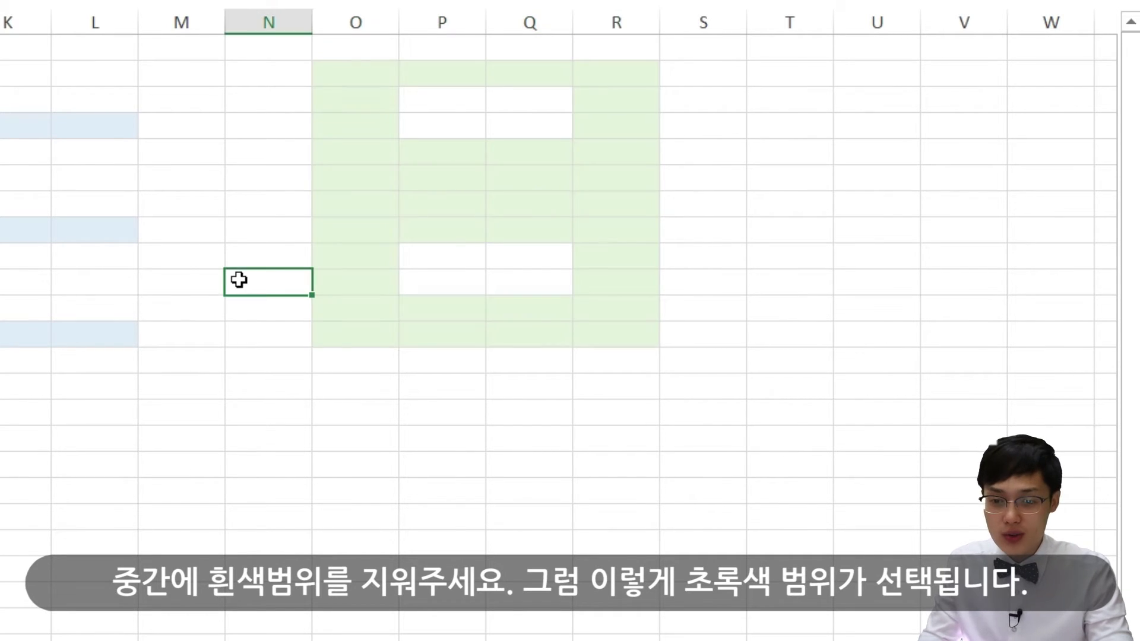
pyautogui.click(359, 73)
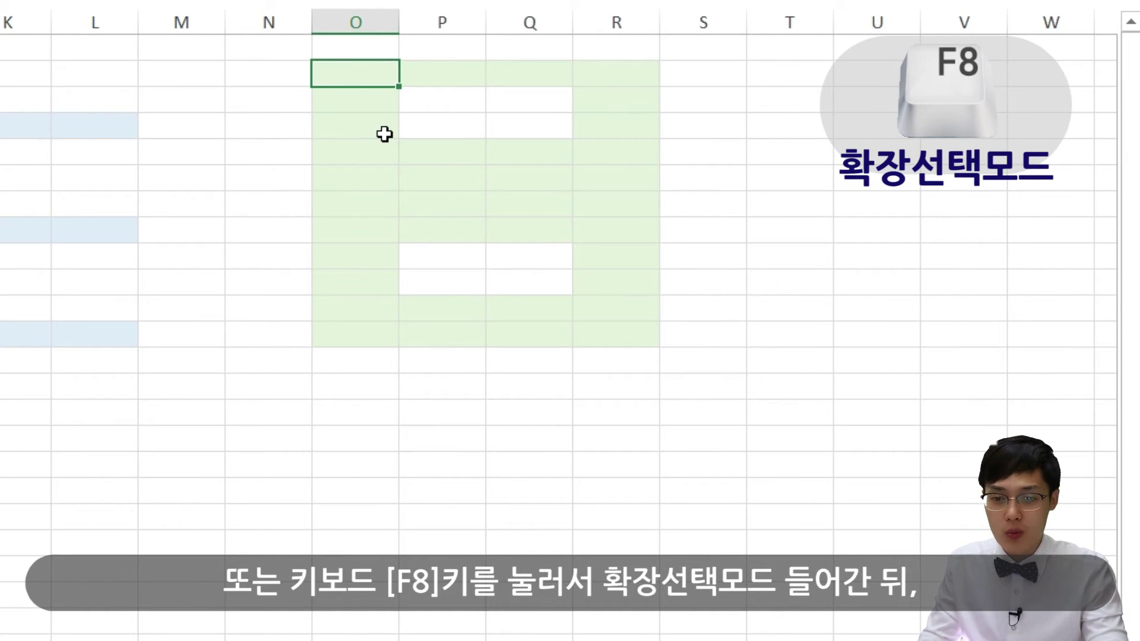
# Step: Extend from O2 to R12, then with Shift+F8 drag over gaps P3:Q4 and P9:Q10 to exclude them
pyautogui.click(594, 338)
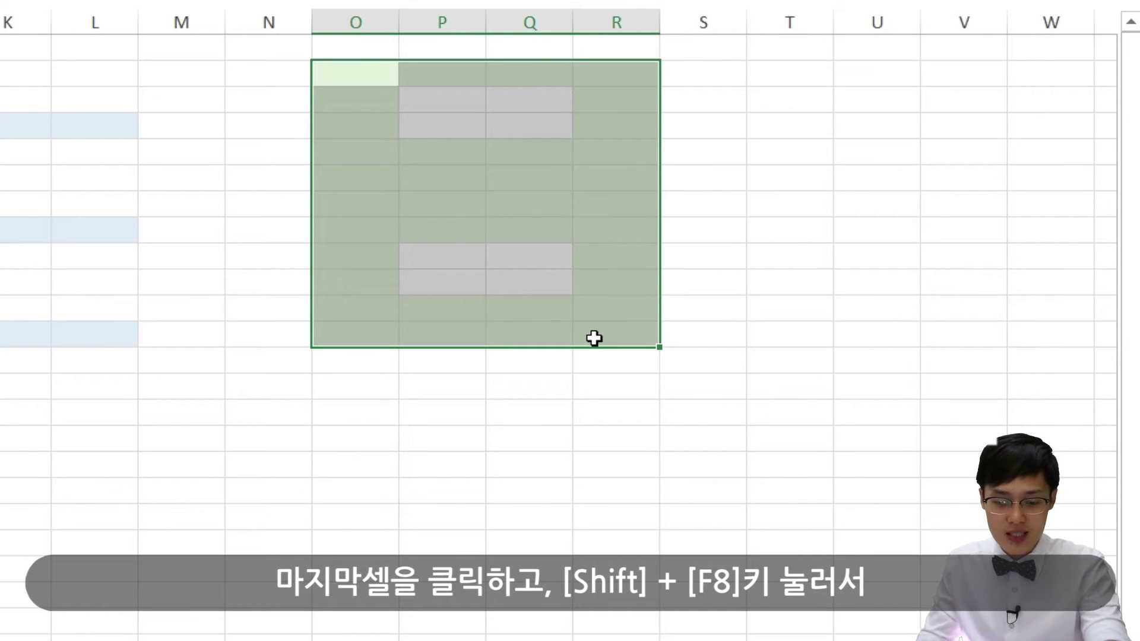
pyautogui.hotkey('shift', 'F8')
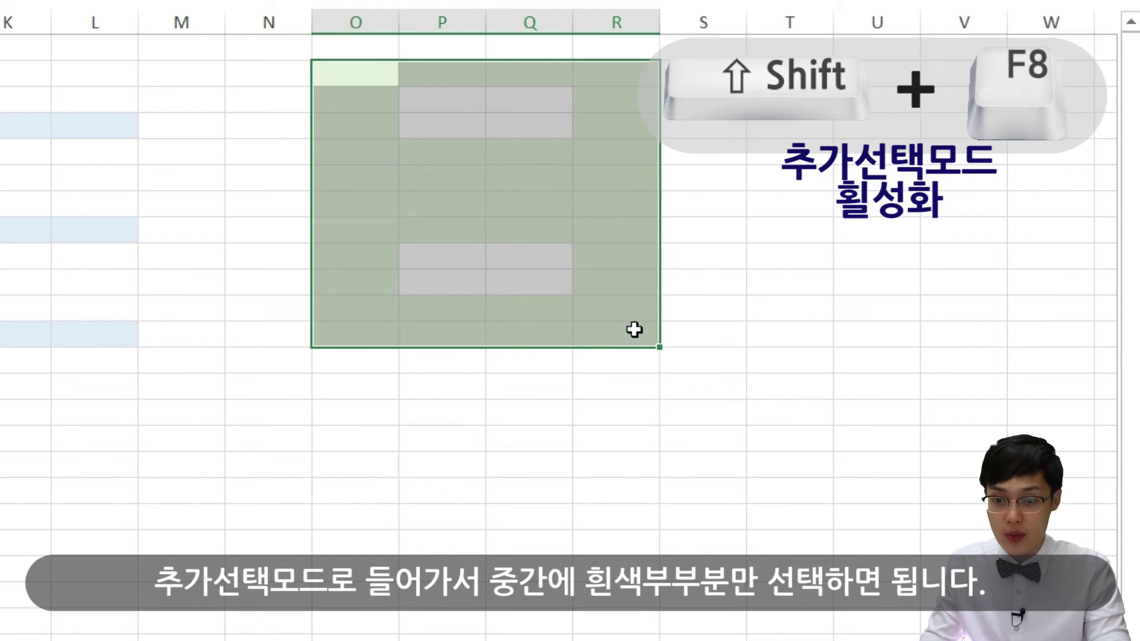
pyautogui.moveTo(454, 101); pyautogui.dragTo(507, 140)
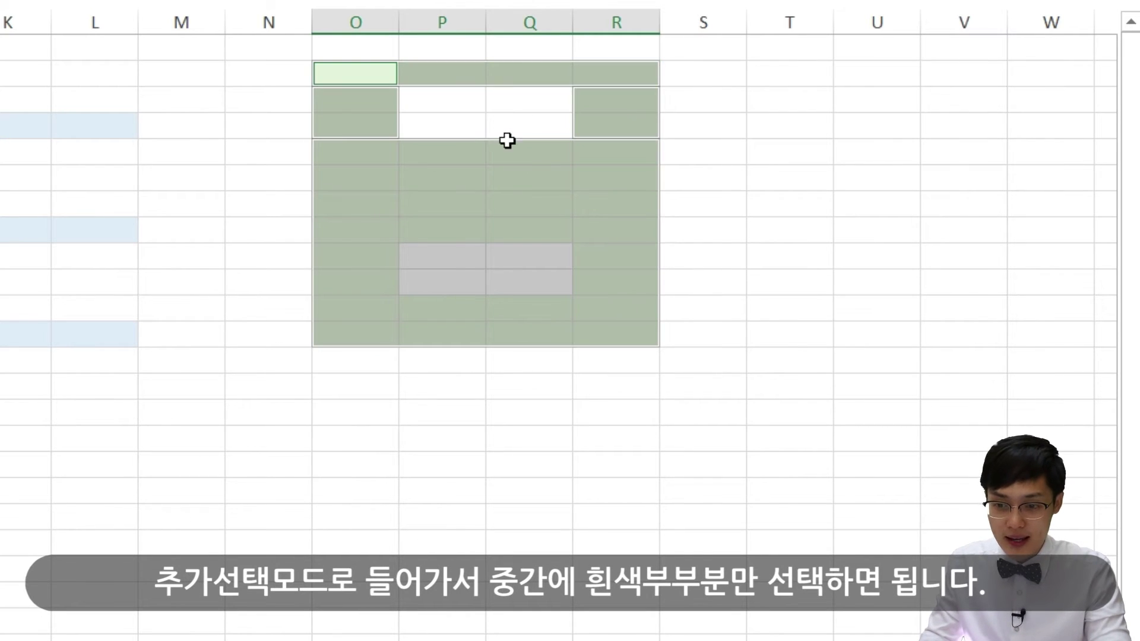
pyautogui.moveTo(445, 255); pyautogui.dragTo(512, 288)
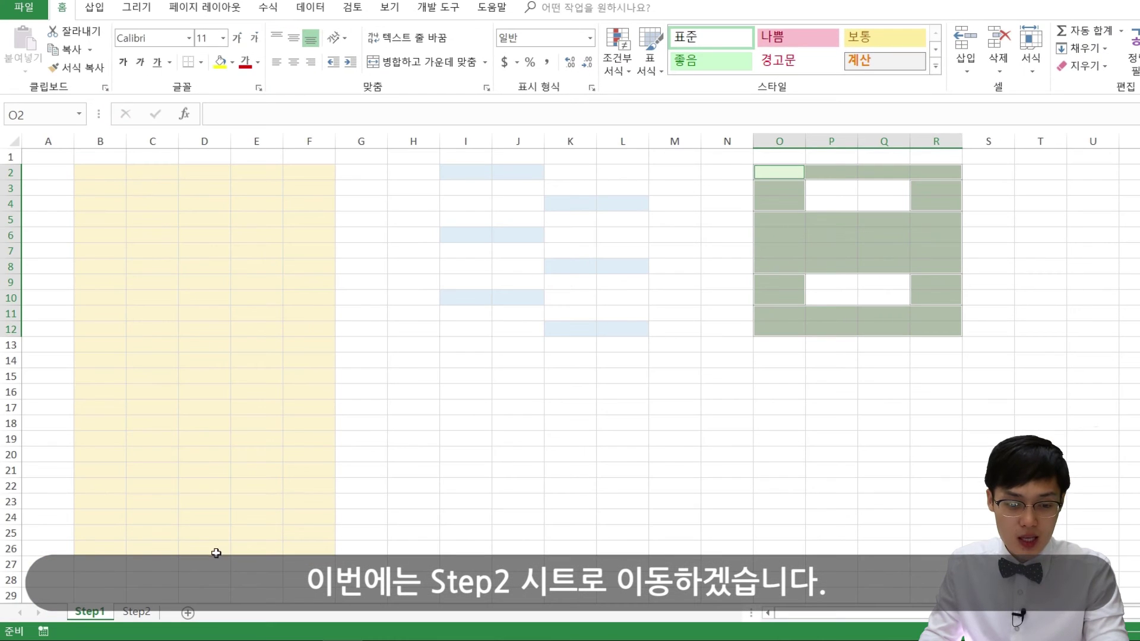
# Step: On Step2, click the first employee's name, age and salary, then browse salaries in column F
pyautogui.click(137, 611)
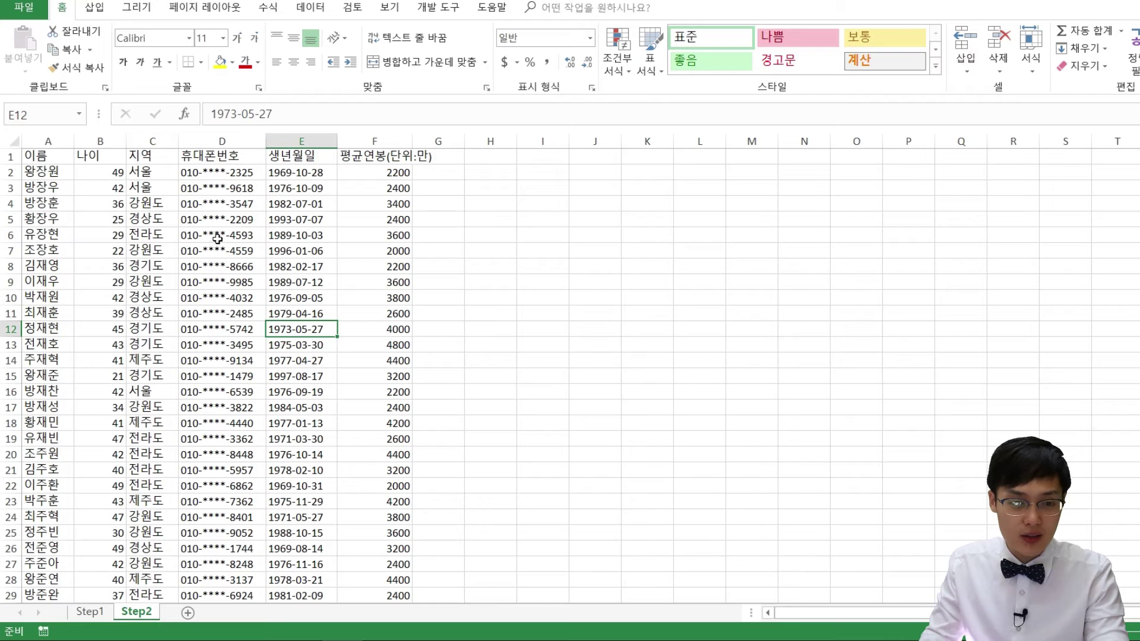
pyautogui.click(52, 172)
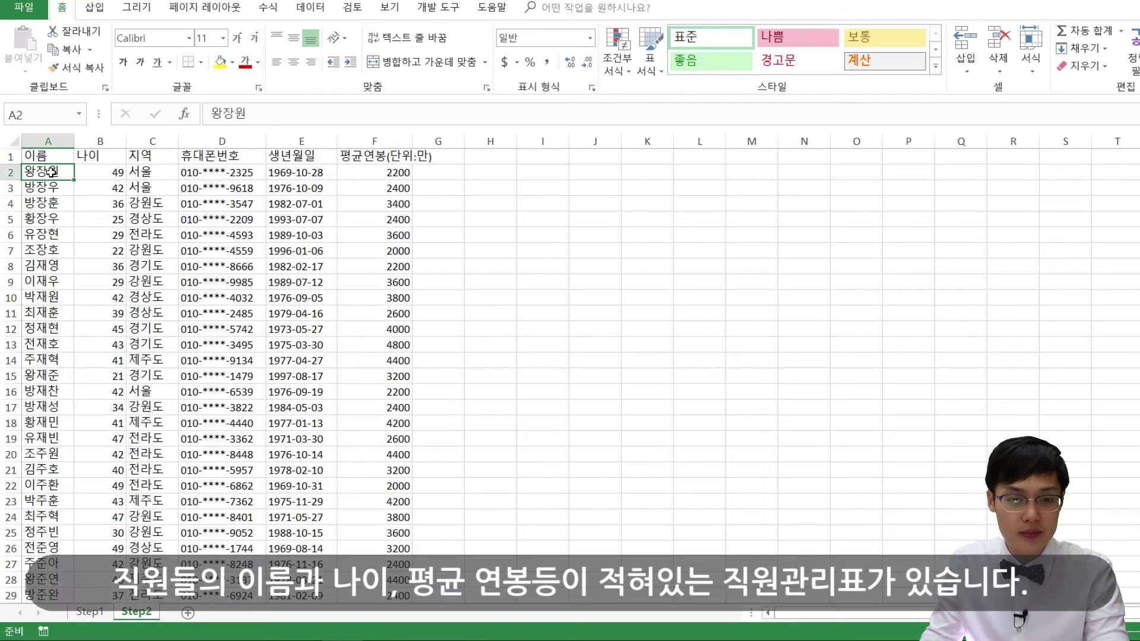
pyautogui.click(102, 172)
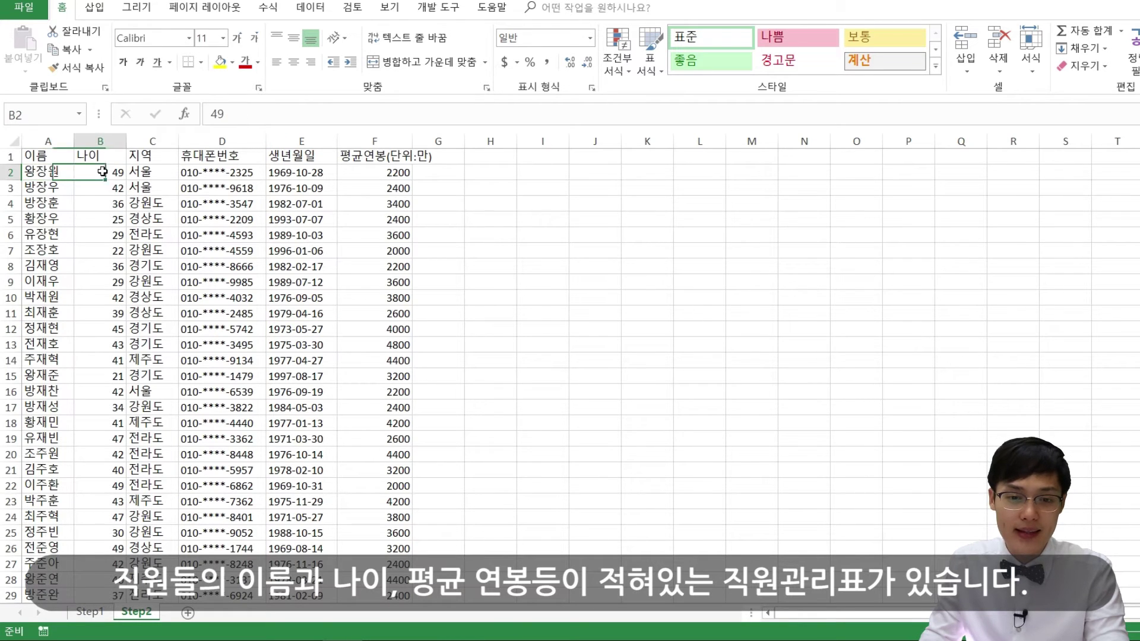
pyautogui.click(398, 173)
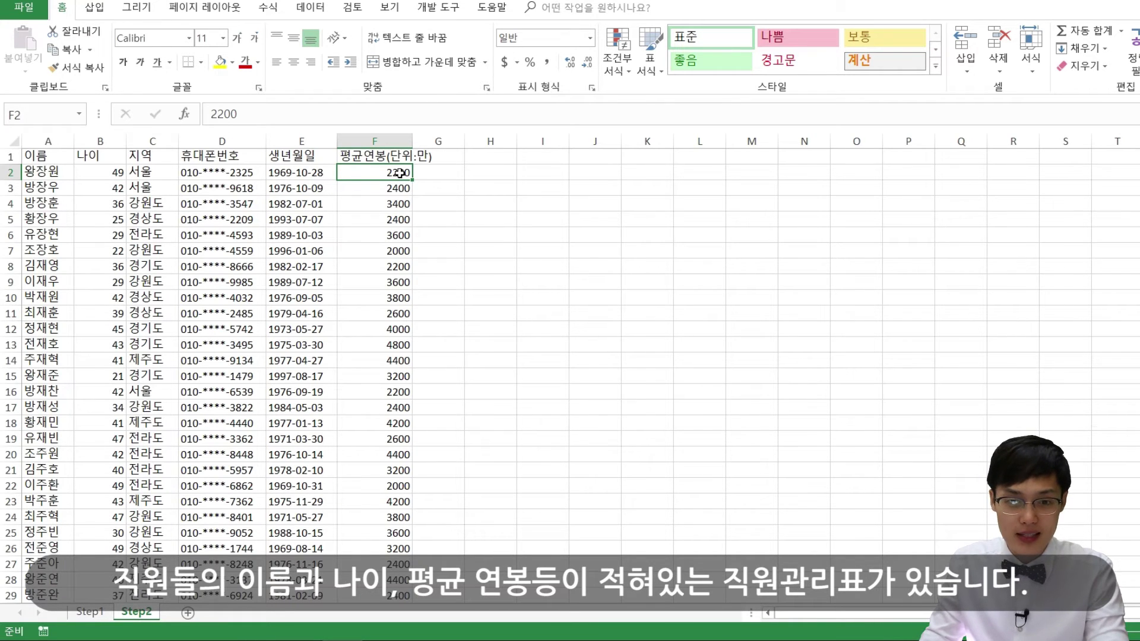
pyautogui.click(374, 375)
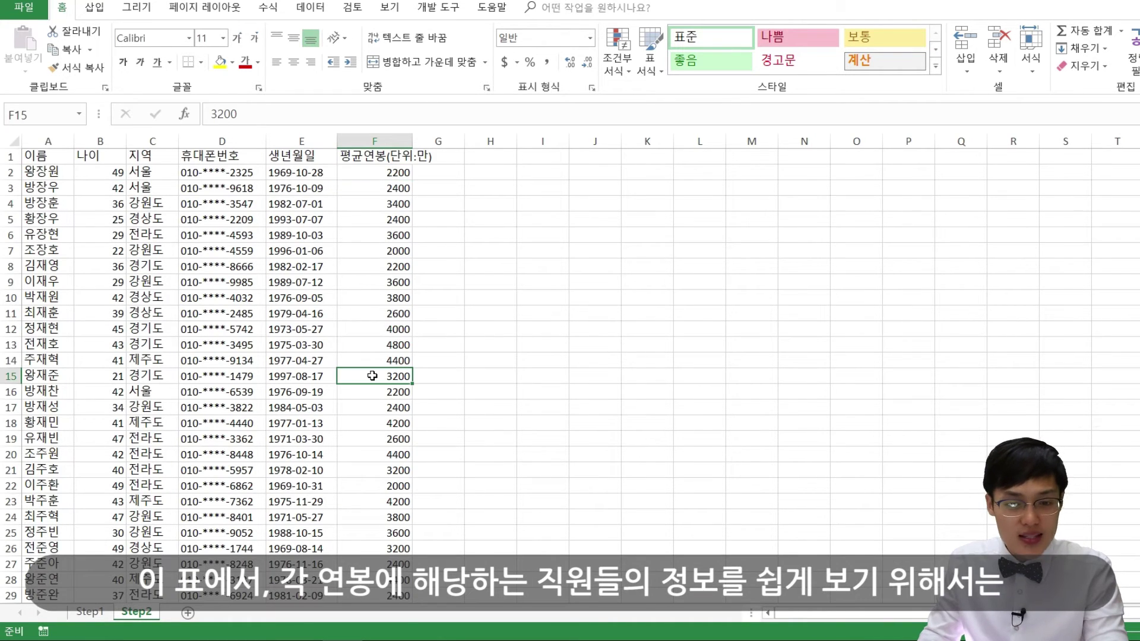
pyautogui.click(371, 270)
pyautogui.click(387, 332)
pyautogui.click(407, 256)
pyautogui.click(386, 326)
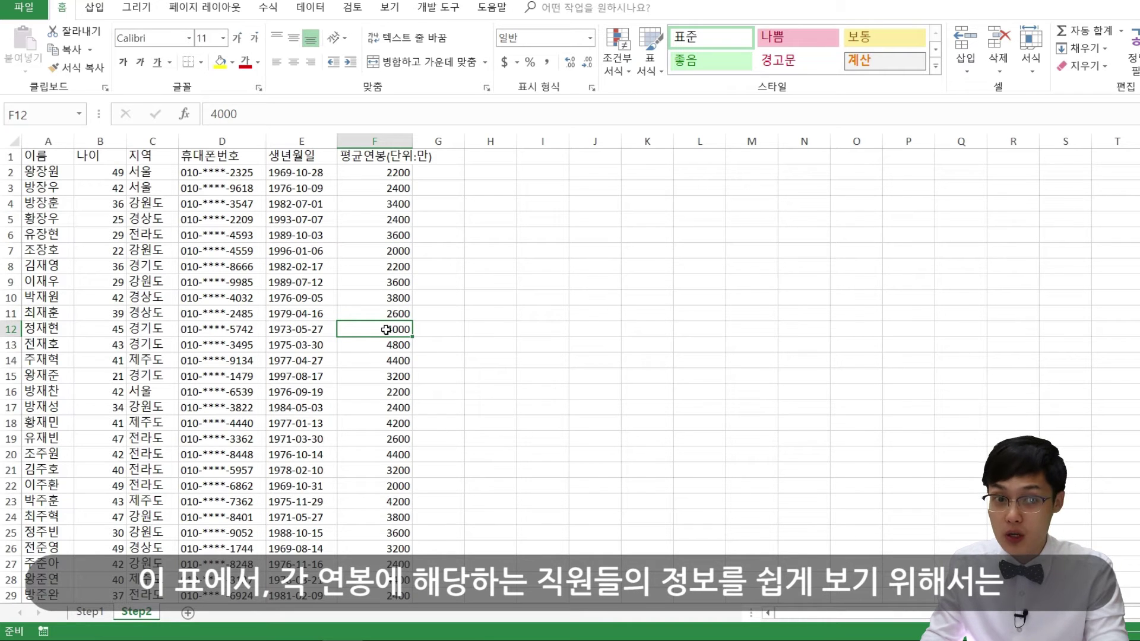
# Step: Select whole rows 12, 9, 7, 10, 11 and 13 by their headers, then settle on cell F16
pyautogui.click(12, 328)
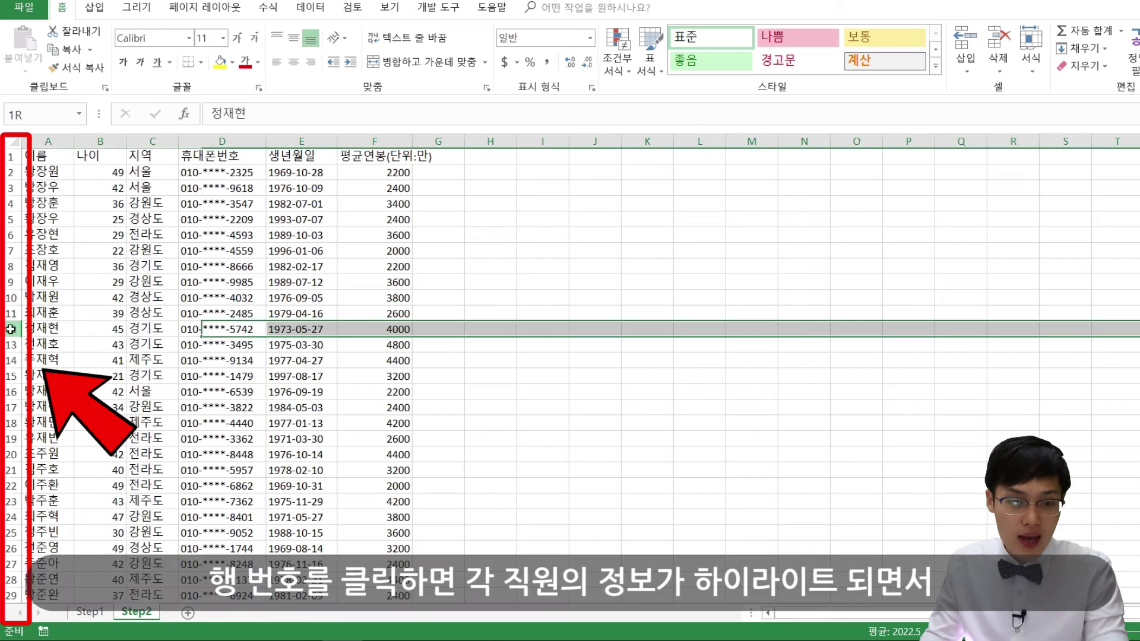
pyautogui.click(11, 282)
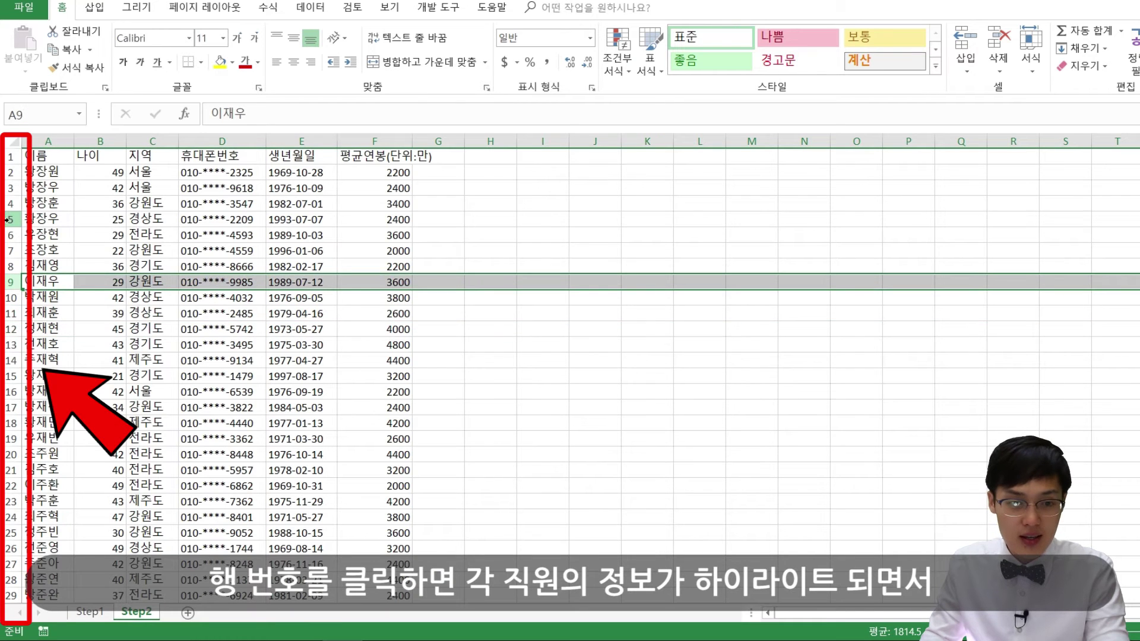
pyautogui.click(9, 250)
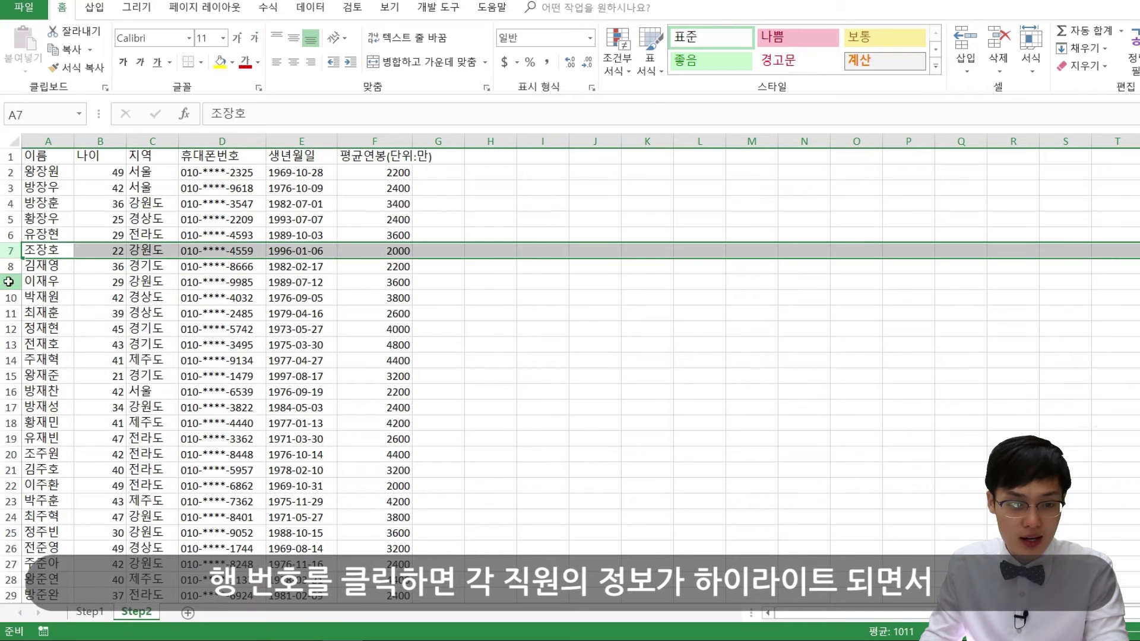
pyautogui.click(10, 282)
pyautogui.click(9, 297)
pyautogui.click(9, 314)
pyautogui.click(5, 345)
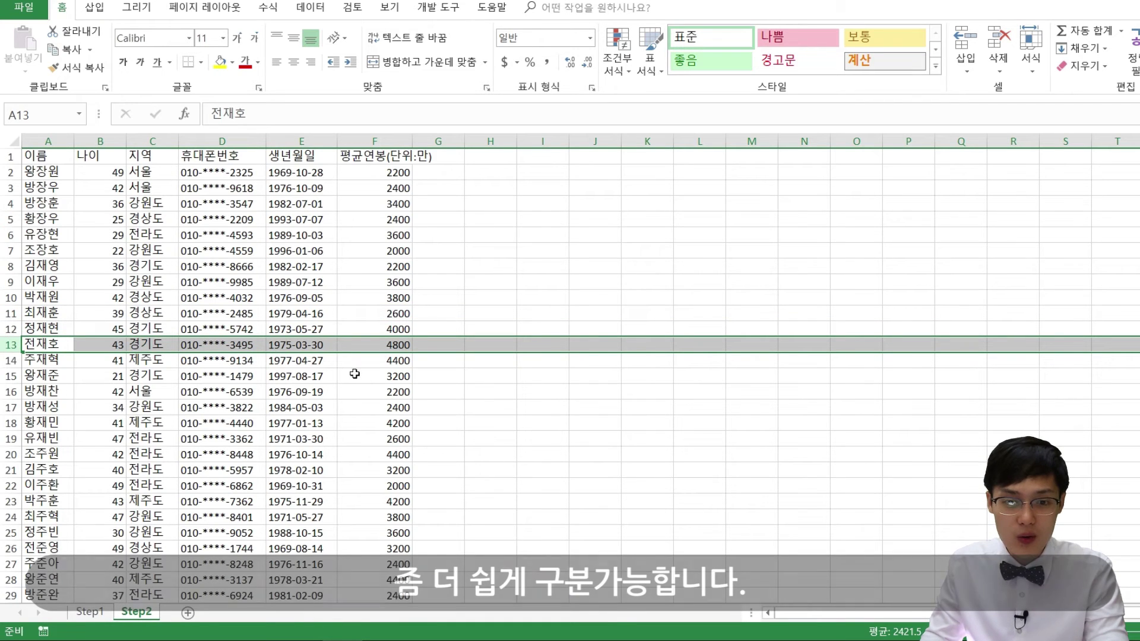
pyautogui.click(394, 393)
pyautogui.press('Up')
pyautogui.press('Up')
pyautogui.press('Up')
pyautogui.click(383, 395)
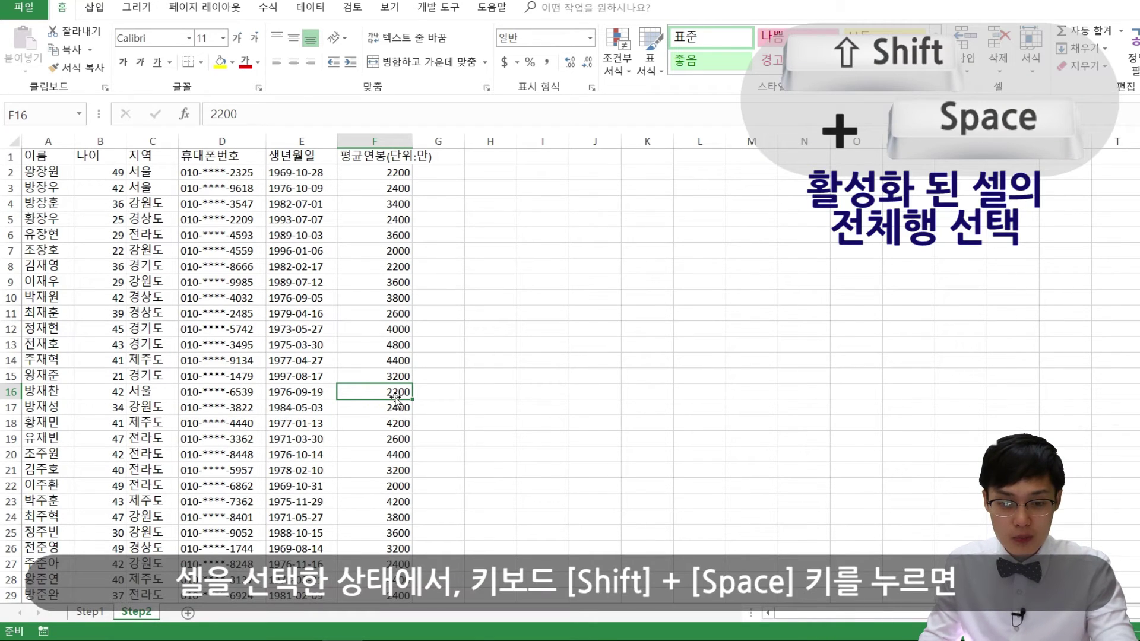
pyautogui.hotkey('shift', 'space')
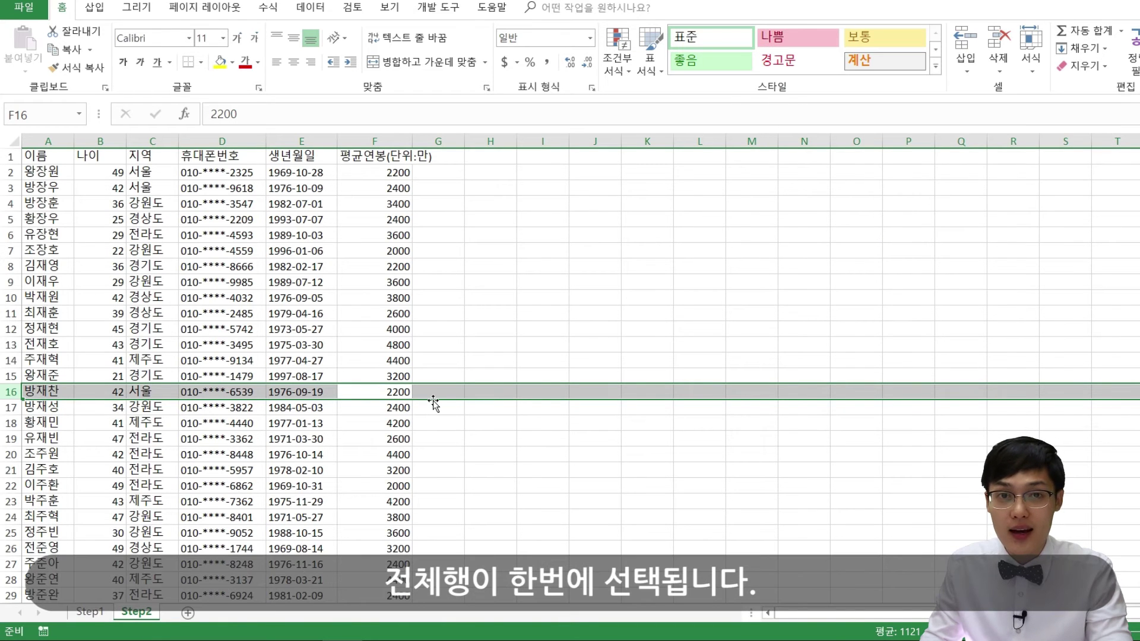
pyautogui.scroll(-2, 395, 481)
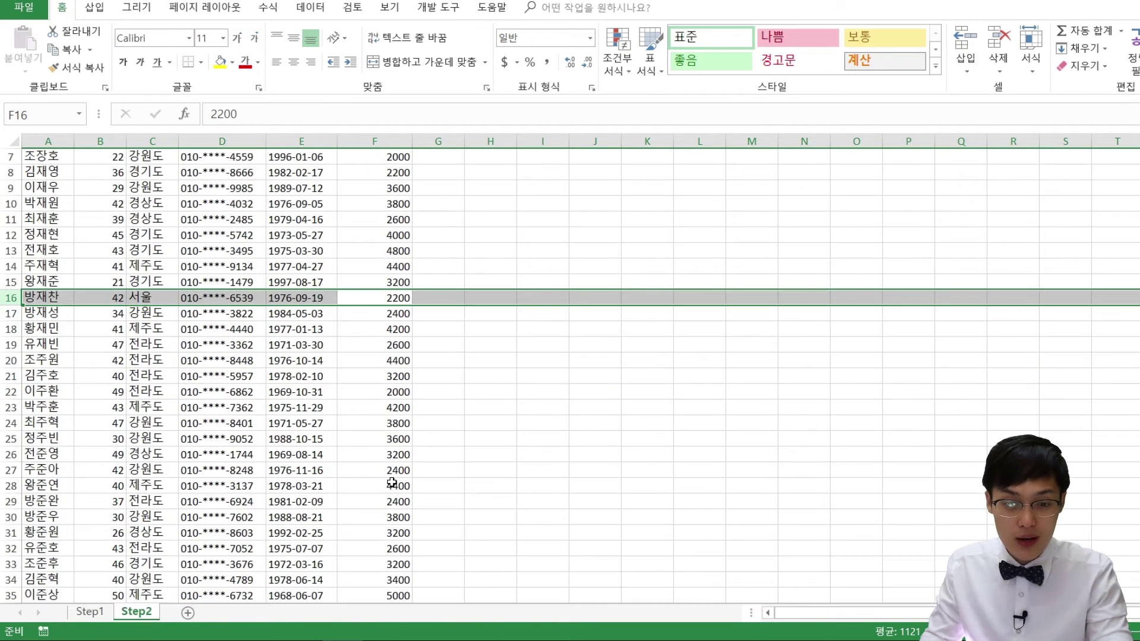
pyautogui.click(405, 411)
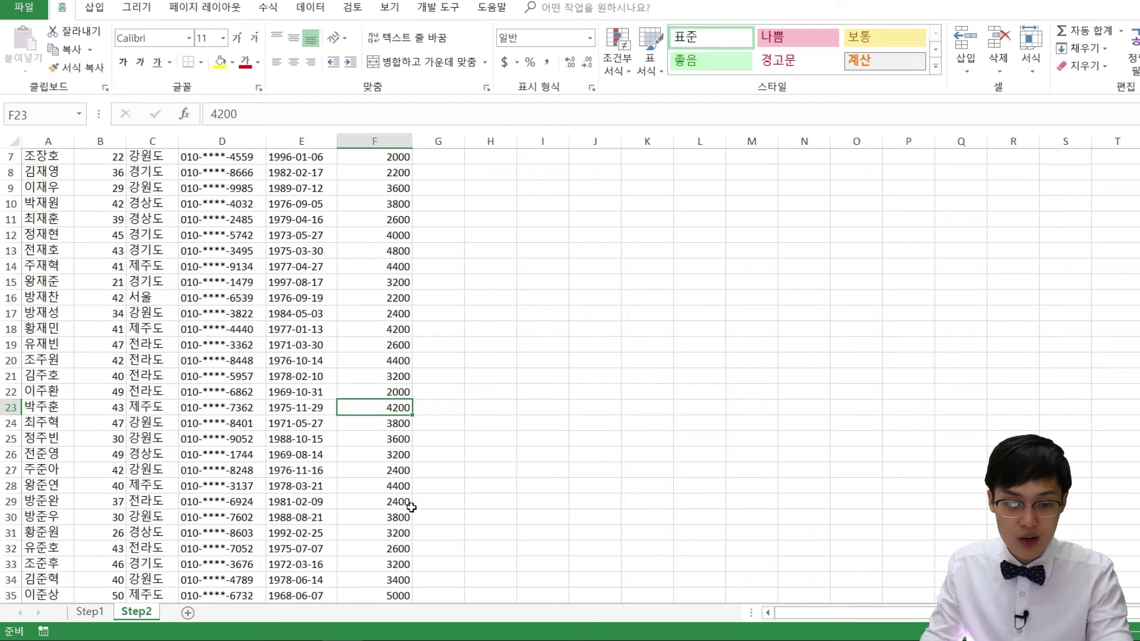
pyautogui.hotkey('shift', 'space')
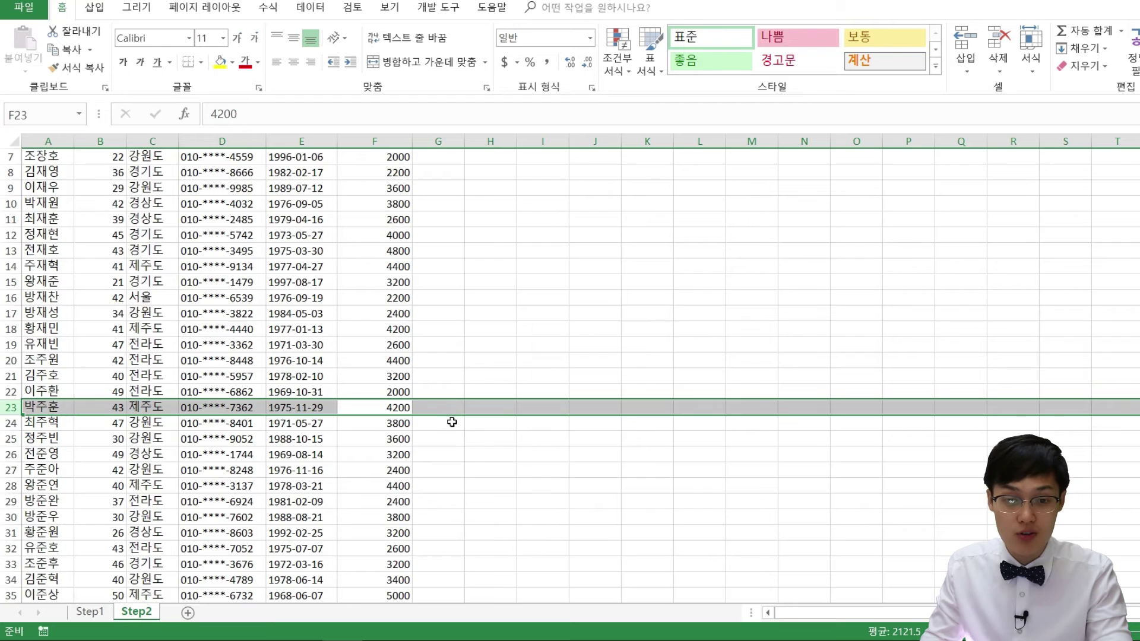
pyautogui.scroll(2, 452, 423)
pyautogui.click(378, 404)
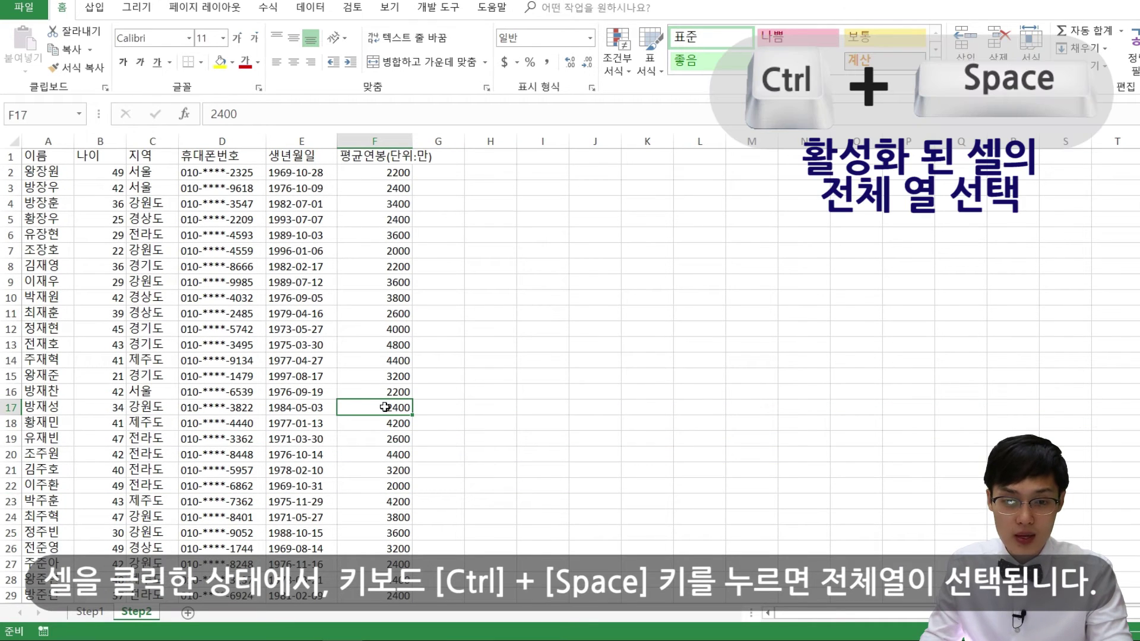
pyautogui.hotkey('ctrl', 'space')
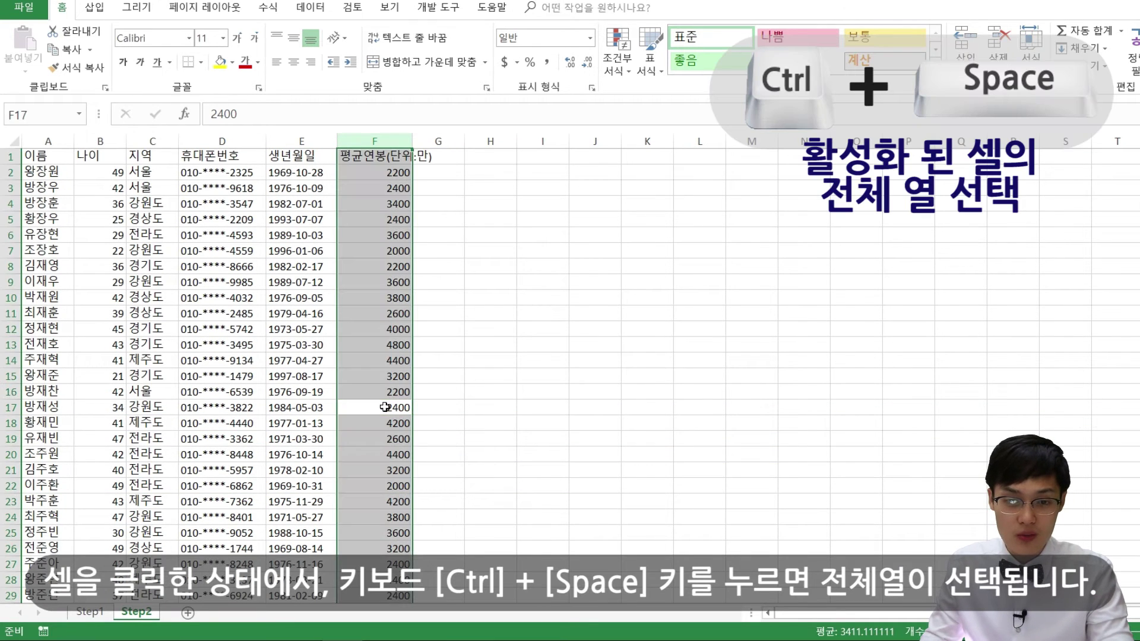
pyautogui.click(297, 377)
pyautogui.hotkey('ctrl', 'space')
pyautogui.click(237, 359)
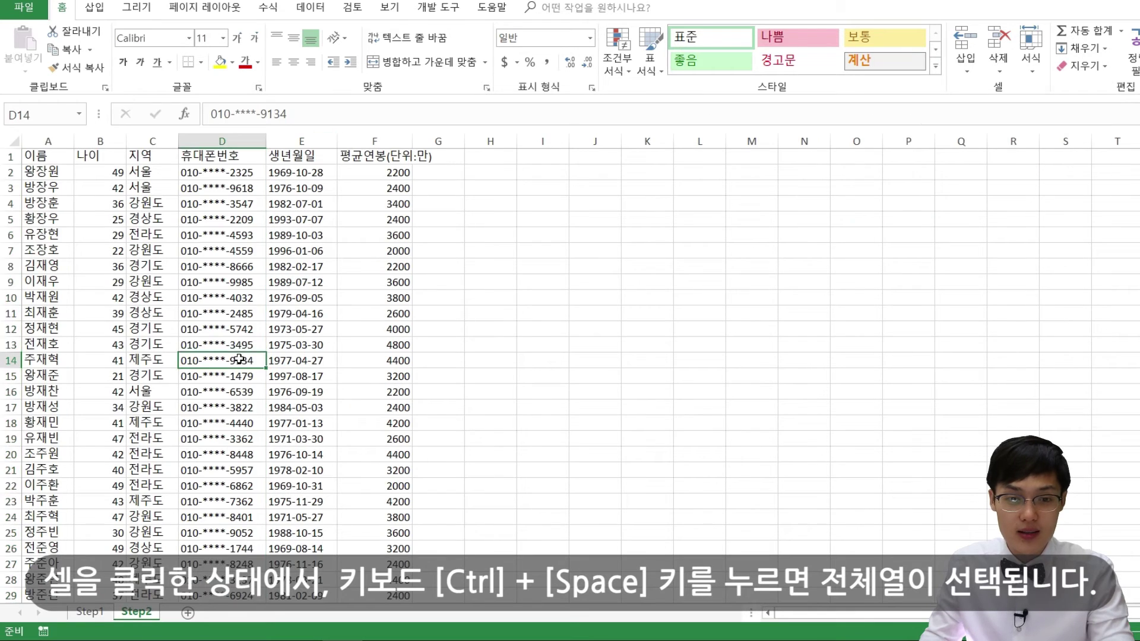
pyautogui.hotkey('ctrl', 'space')
pyautogui.click(384, 365)
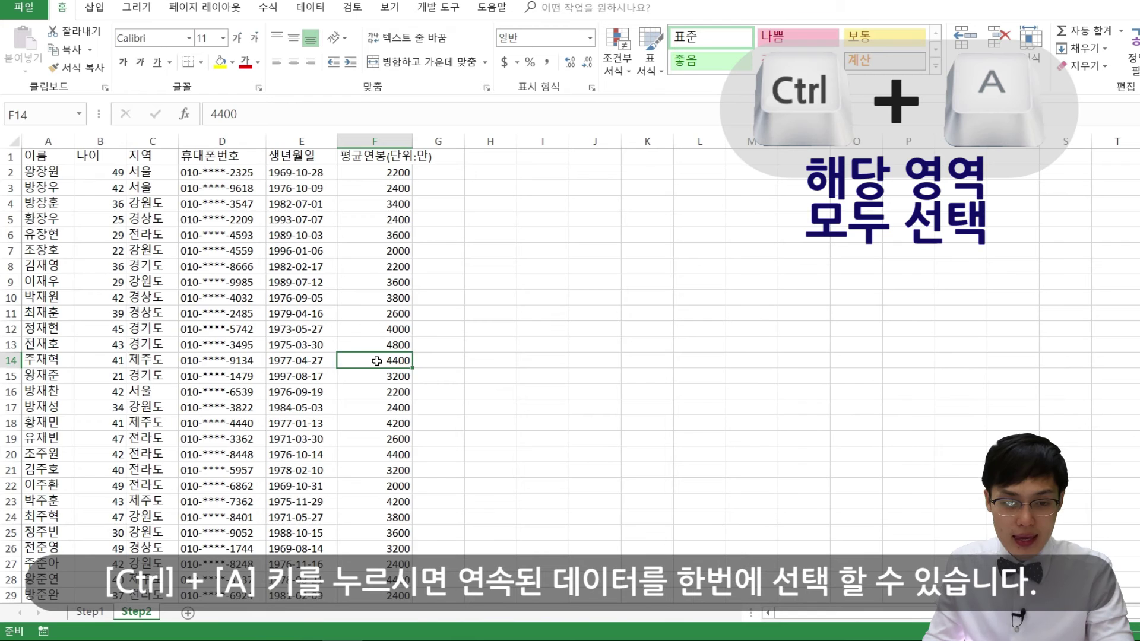
# Step: Press Ctrl+A twice to select the table then the whole sheet, then reselect all via the corner button
pyautogui.hotkey('ctrl', 'a')
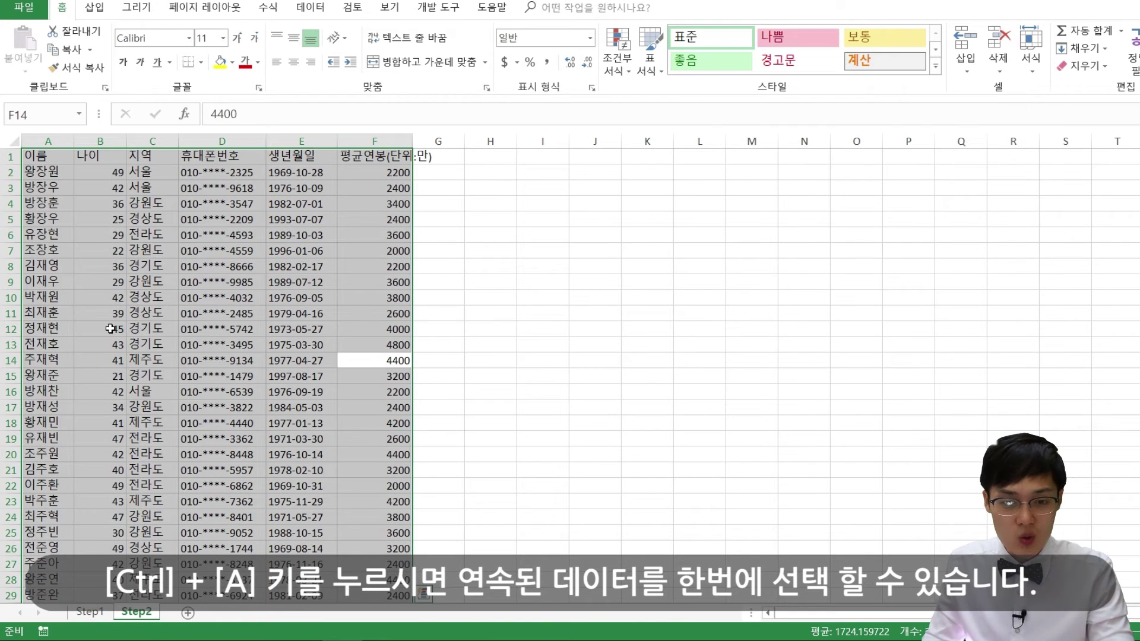
pyautogui.scroll(-10, 303, 432)
pyautogui.scroll(10, 309, 426)
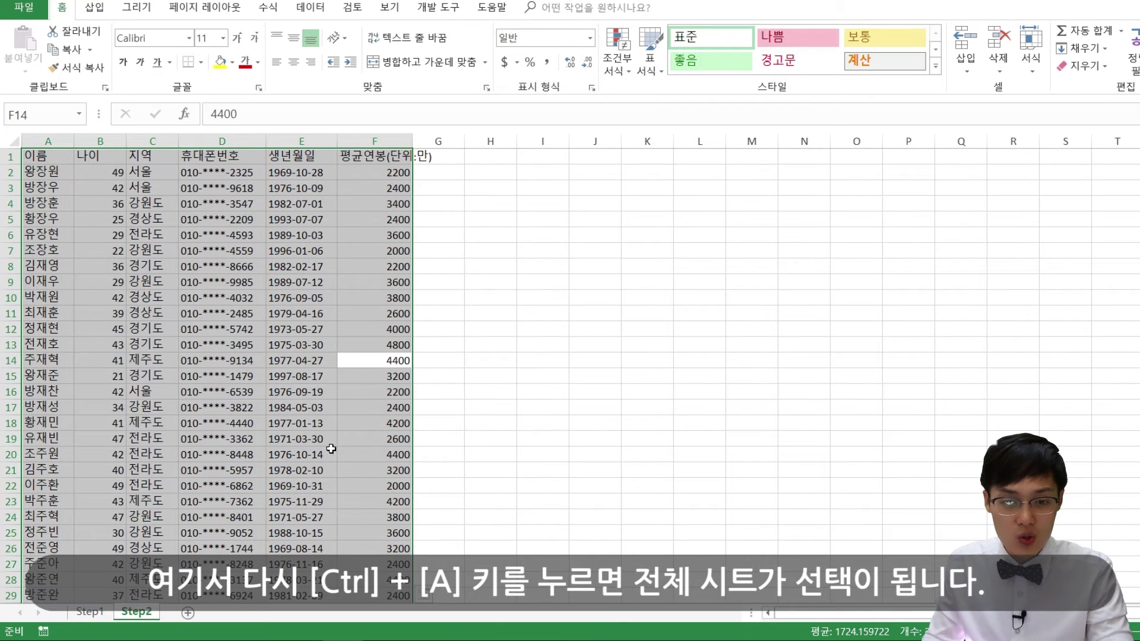
pyautogui.hotkey('ctrl', 'a')
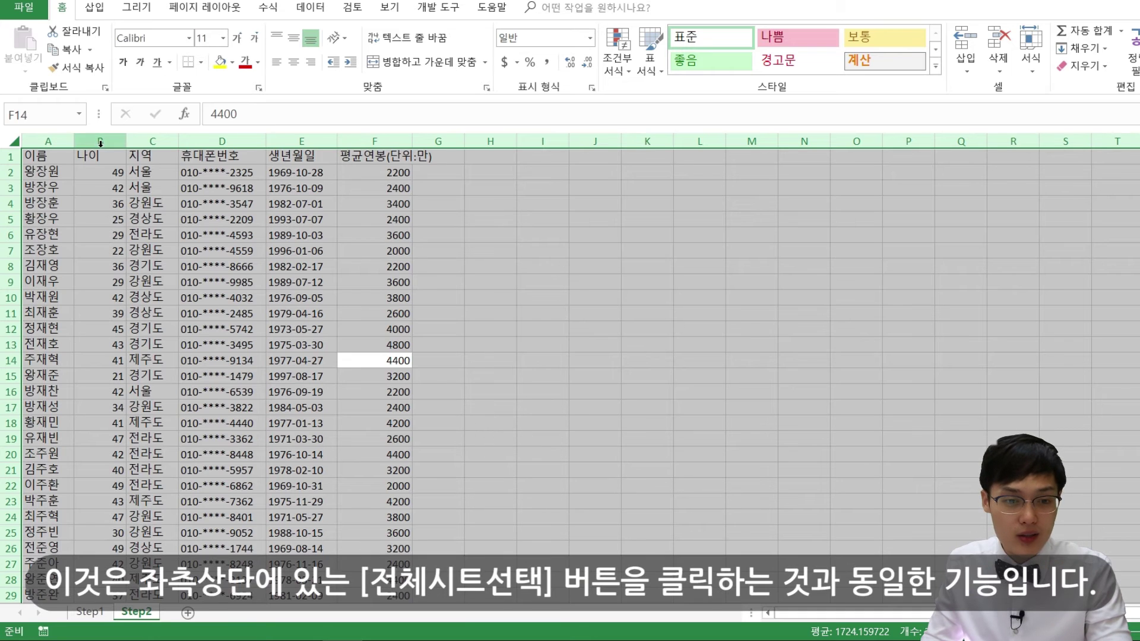
pyautogui.click(170, 221)
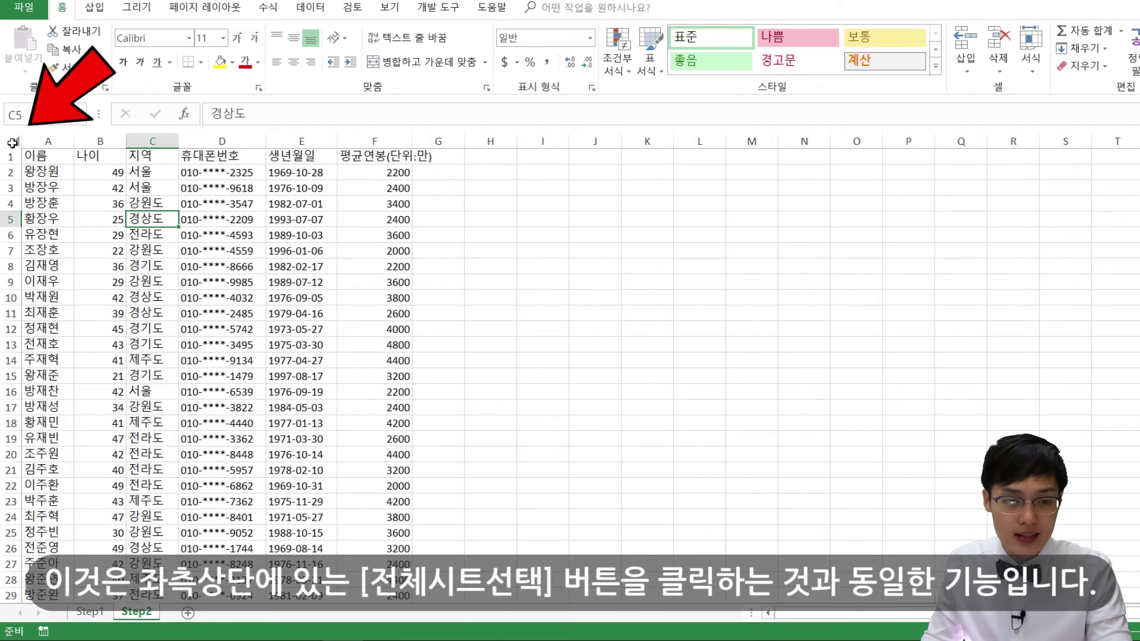
pyautogui.click(11, 139)
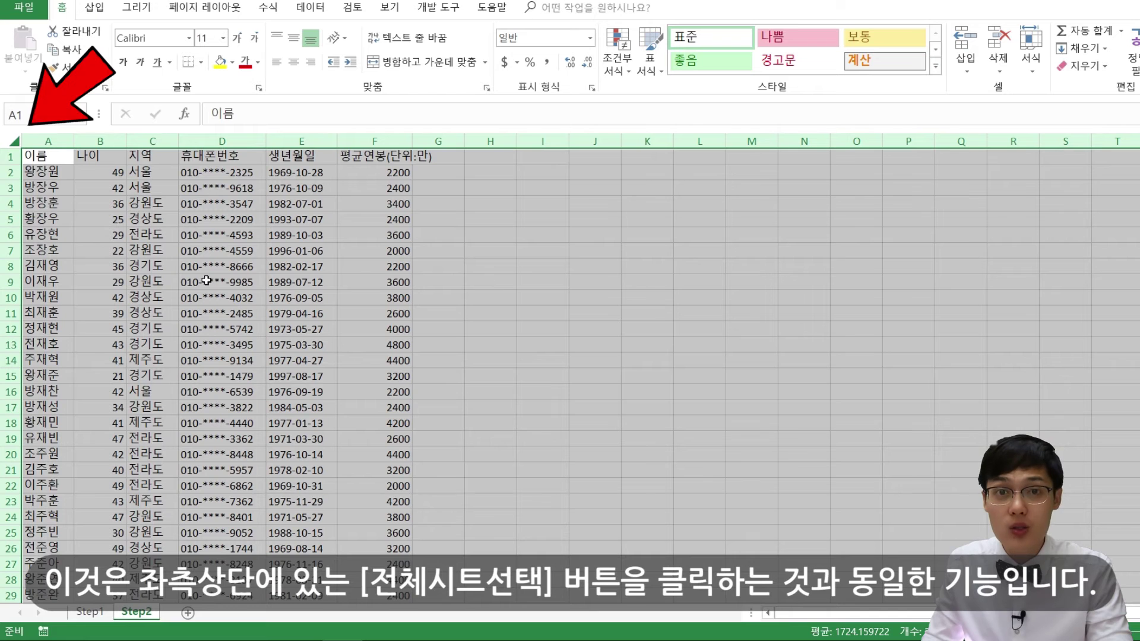
pyautogui.click(362, 375)
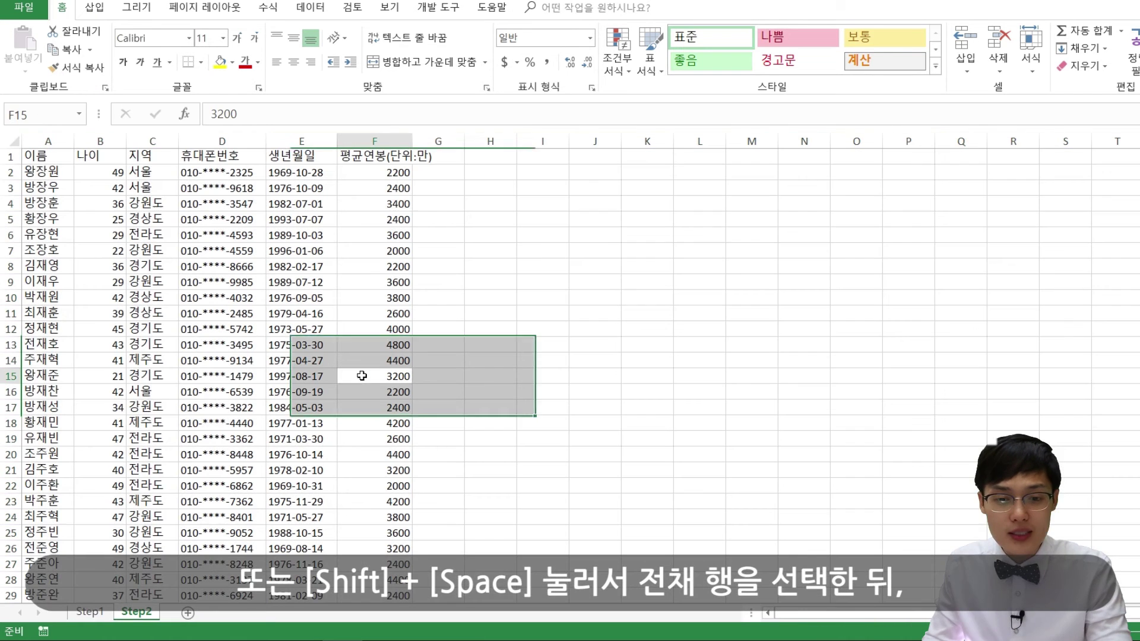
pyautogui.hotkey('shift', 'space')
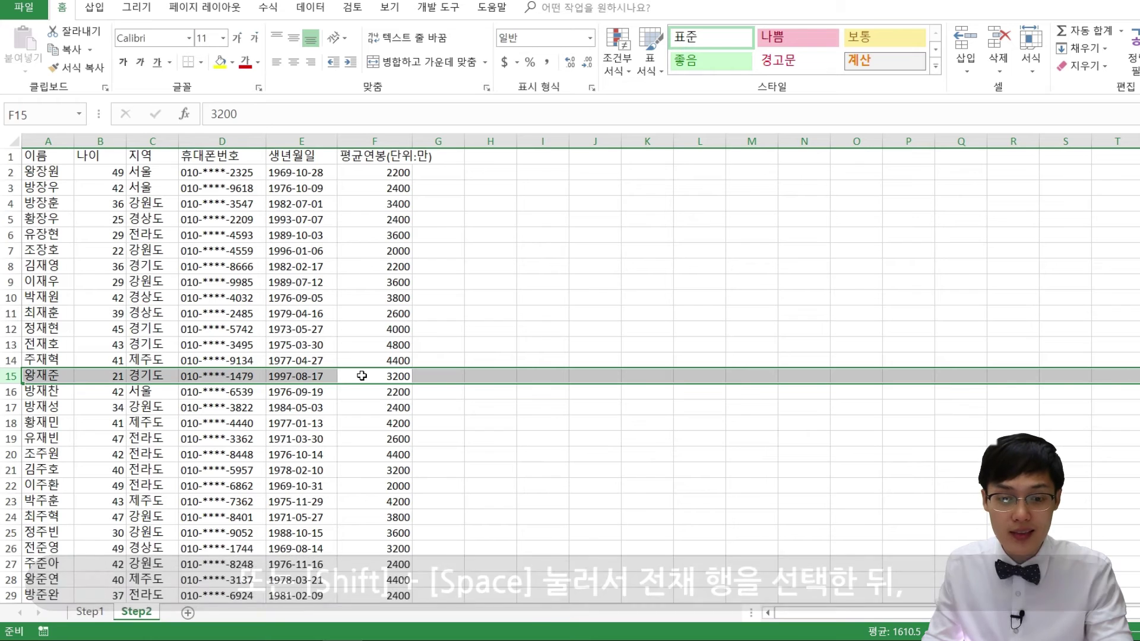
pyautogui.hotkey('ctrl', 'space')
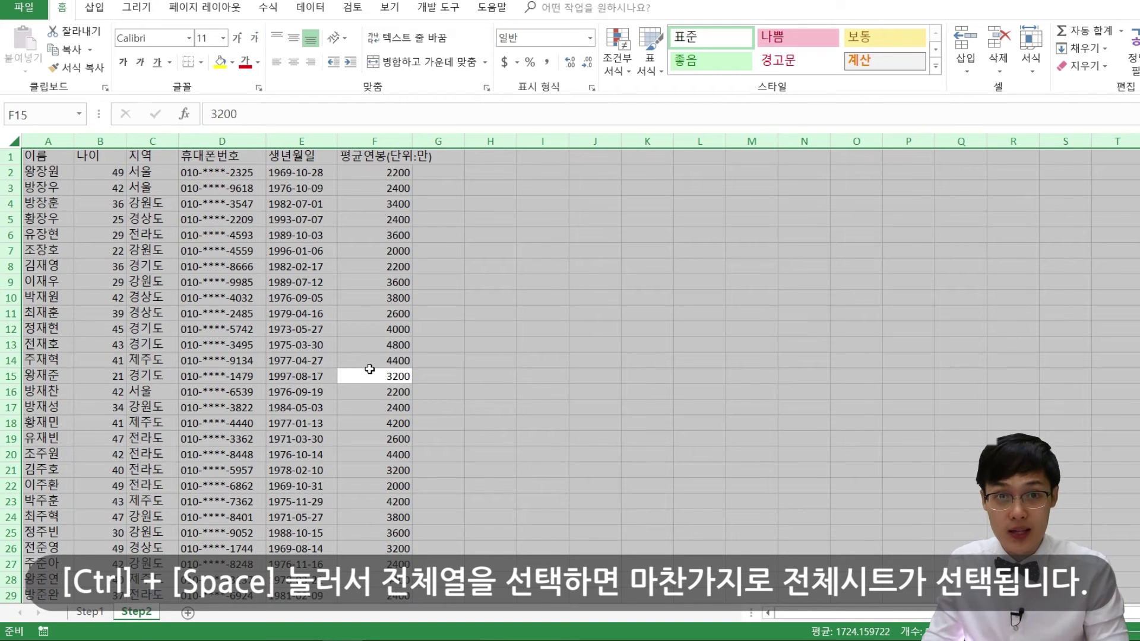
pyautogui.click(363, 298)
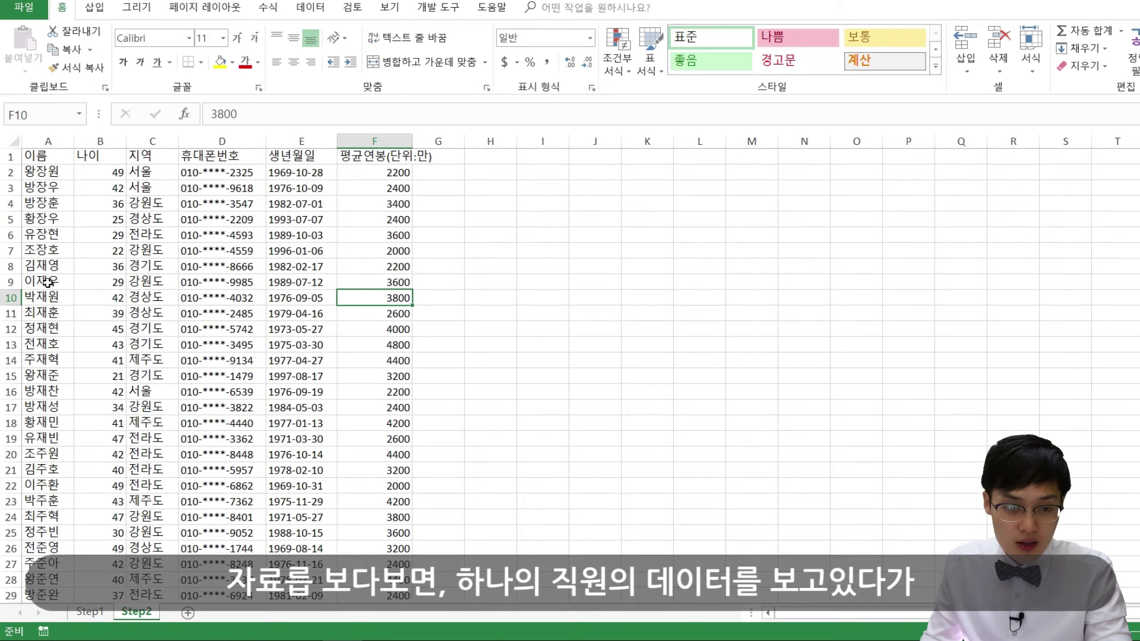
# Step: Select the record A10:F10, scroll far down, and jump back to it with Ctrl+Backspace
pyautogui.click(35, 297)
pyautogui.moveTo(148, 297); pyautogui.dragTo(380, 297)
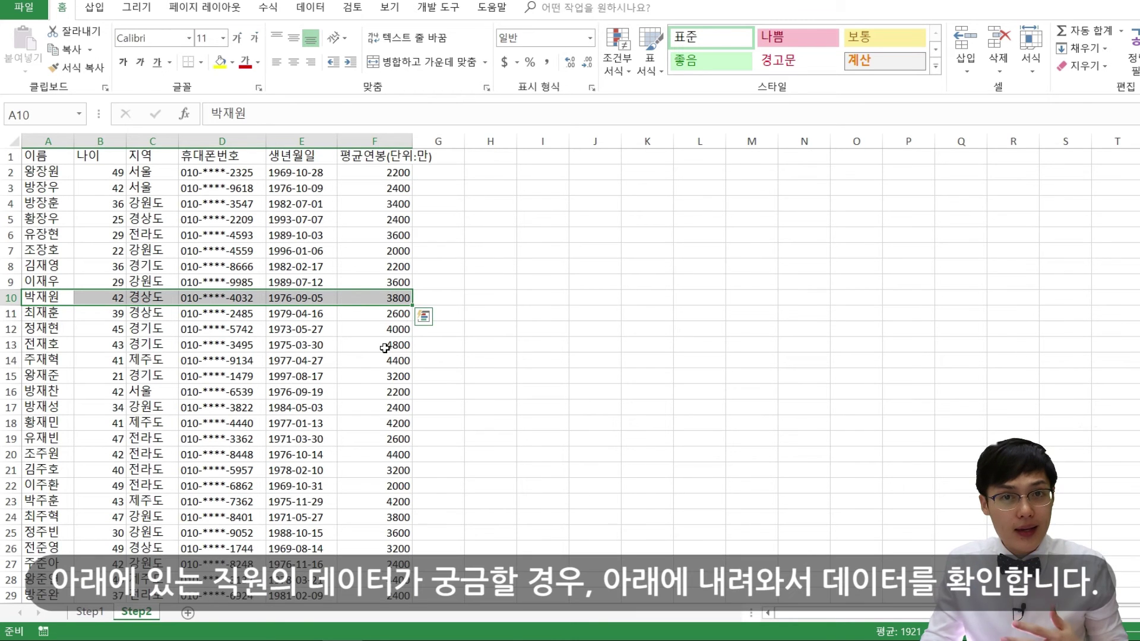
pyautogui.scroll(-6, 363, 372)
pyautogui.scroll(-14, 360, 380)
pyautogui.scroll(-16, 347, 383)
pyautogui.scroll(-16, 357, 374)
pyautogui.scroll(-15, 364, 364)
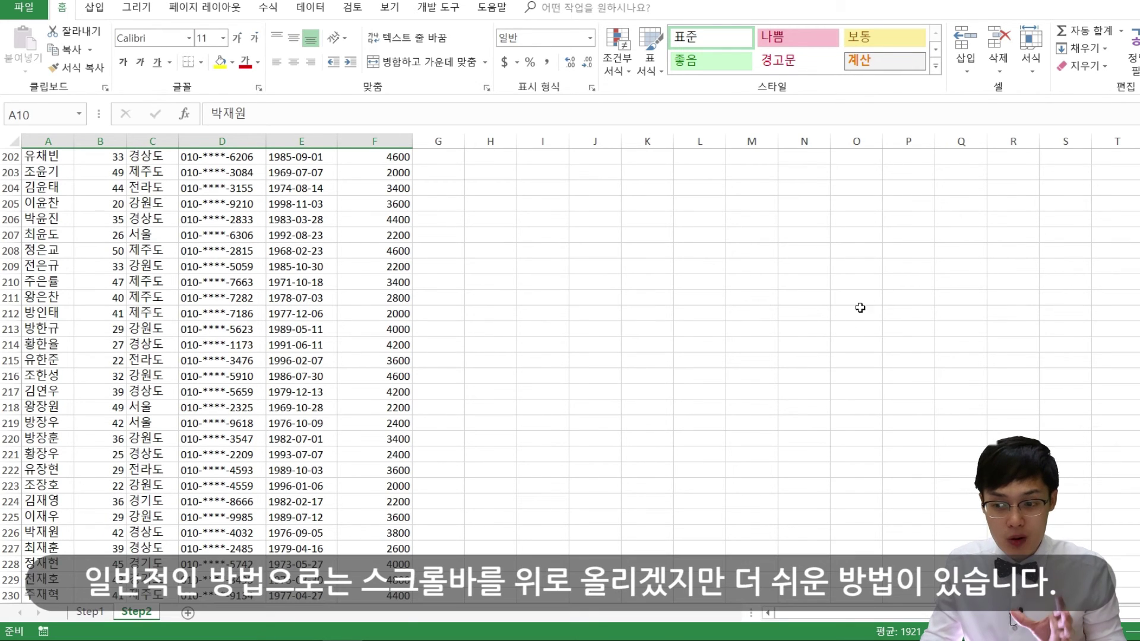
pyautogui.moveTo(1137, 416)
pyautogui.mouseDown()
pyautogui.moveTo(1135, 171)
pyautogui.moveTo(1122, 490)
pyautogui.mouseUp()
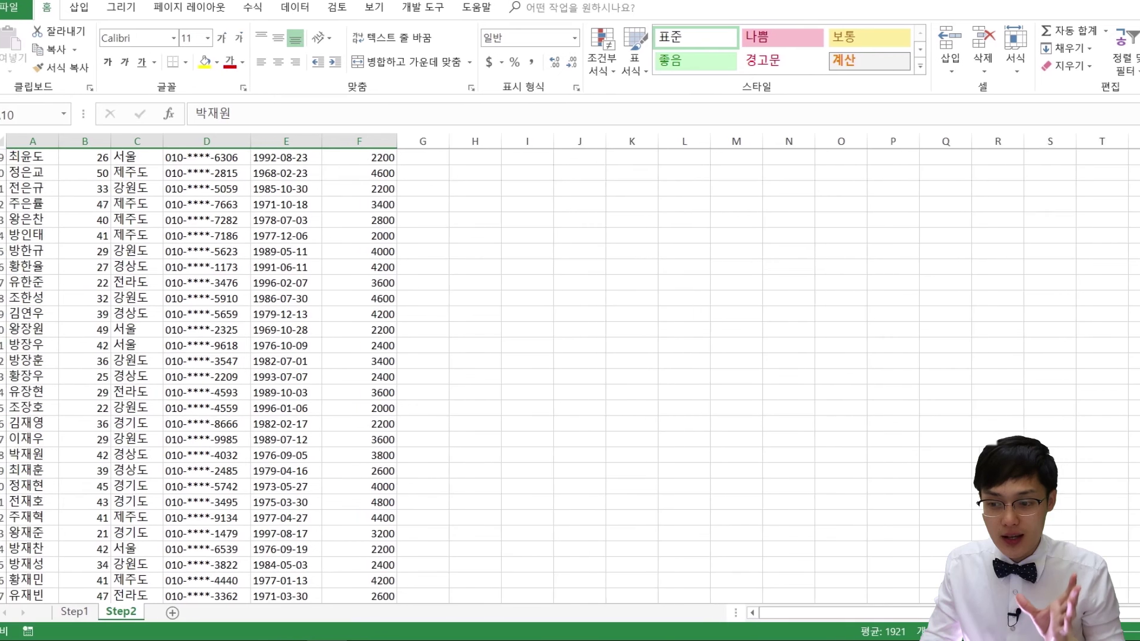
pyautogui.hotkey('ctrl', 'BackSpace')
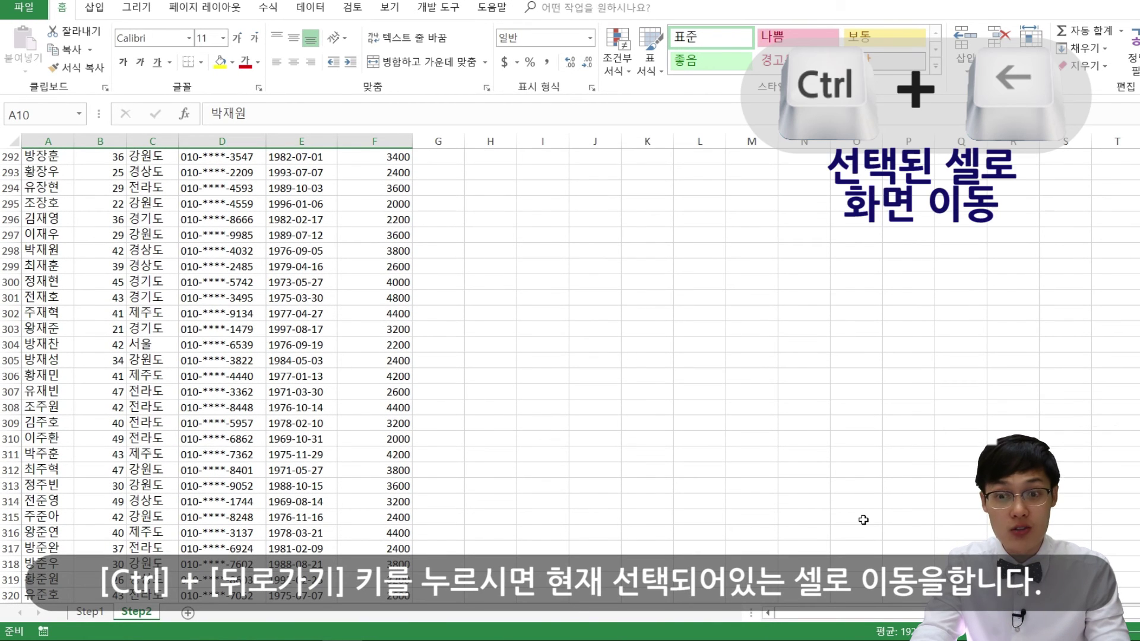
pyautogui.hotkey('ctrl', 'BackSpace')
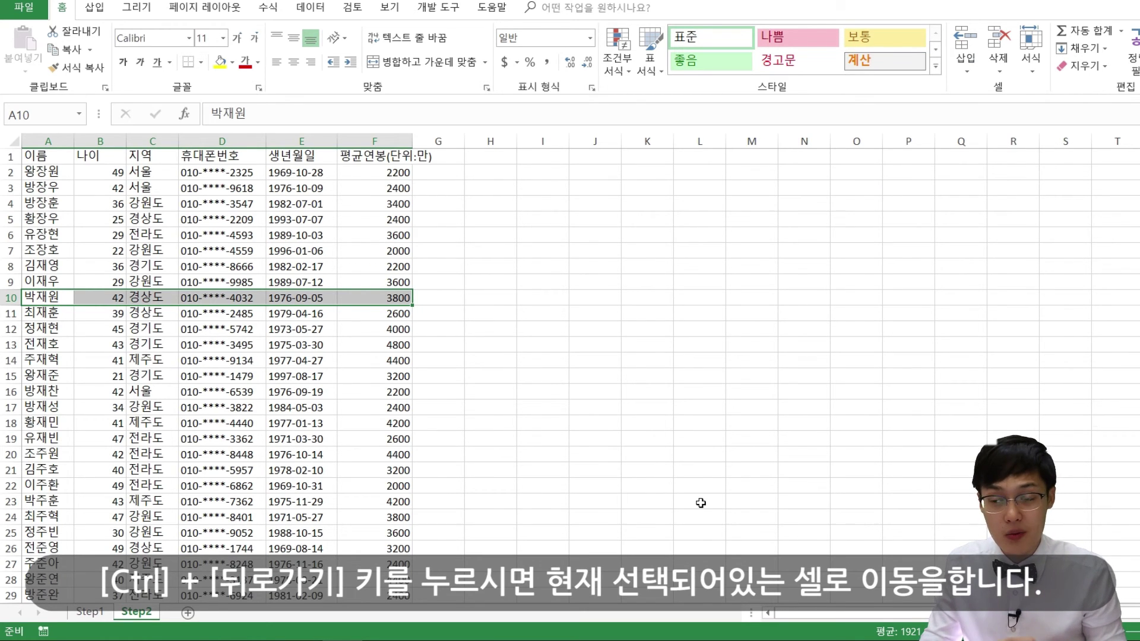
# Step: Scroll down again and return to the selected A10:F10 record with Ctrl+Backspace
pyautogui.scroll(-10, 701, 503)
pyautogui.scroll(-12, 689, 480)
pyautogui.scroll(-14, 677, 433)
pyautogui.scroll(-17, 653, 422)
pyautogui.scroll(-13, 624, 385)
pyautogui.scroll(-8, 600, 347)
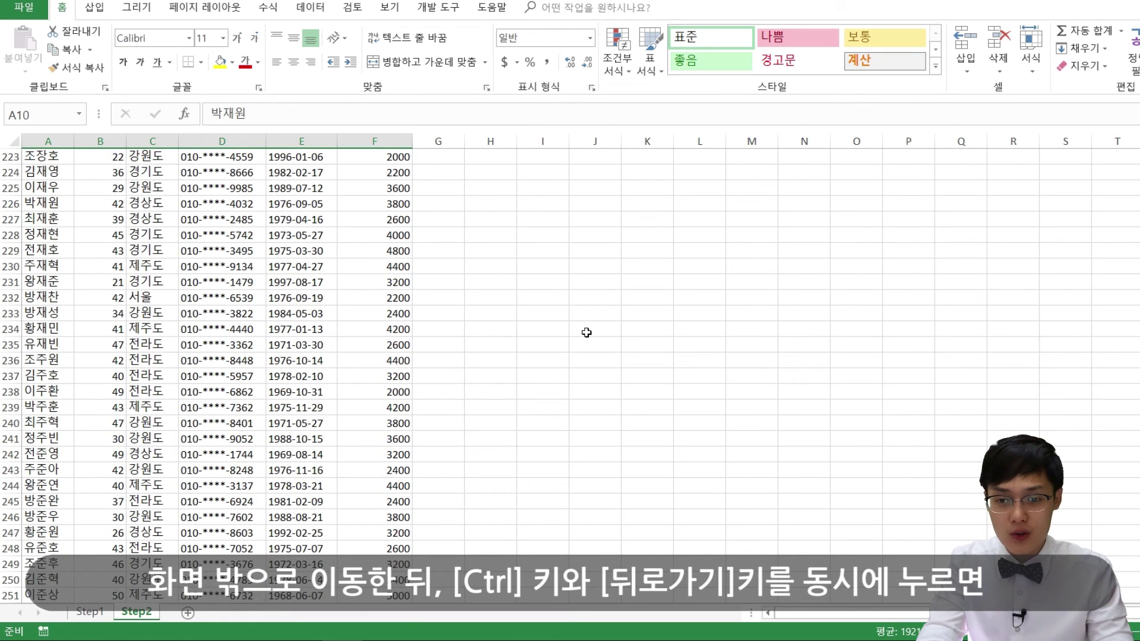
pyautogui.hotkey('ctrl', 'BackSpace')
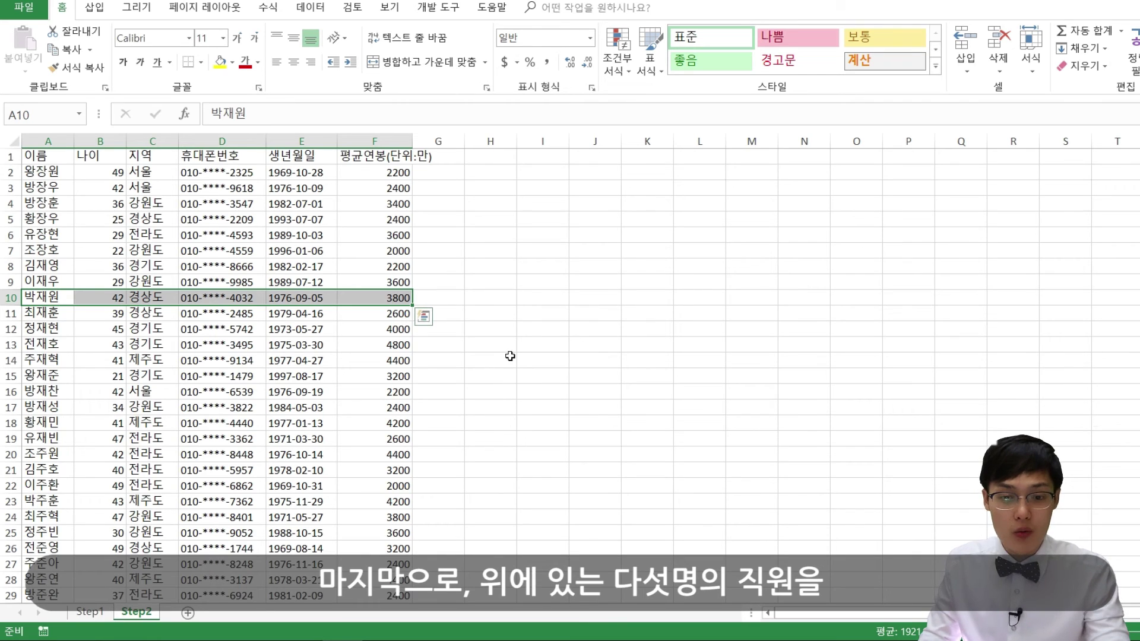
# Step: Name the first five employee records, A2:F6, '최우수직원' via the Name Box, then deselect at I12
pyautogui.click(379, 392)
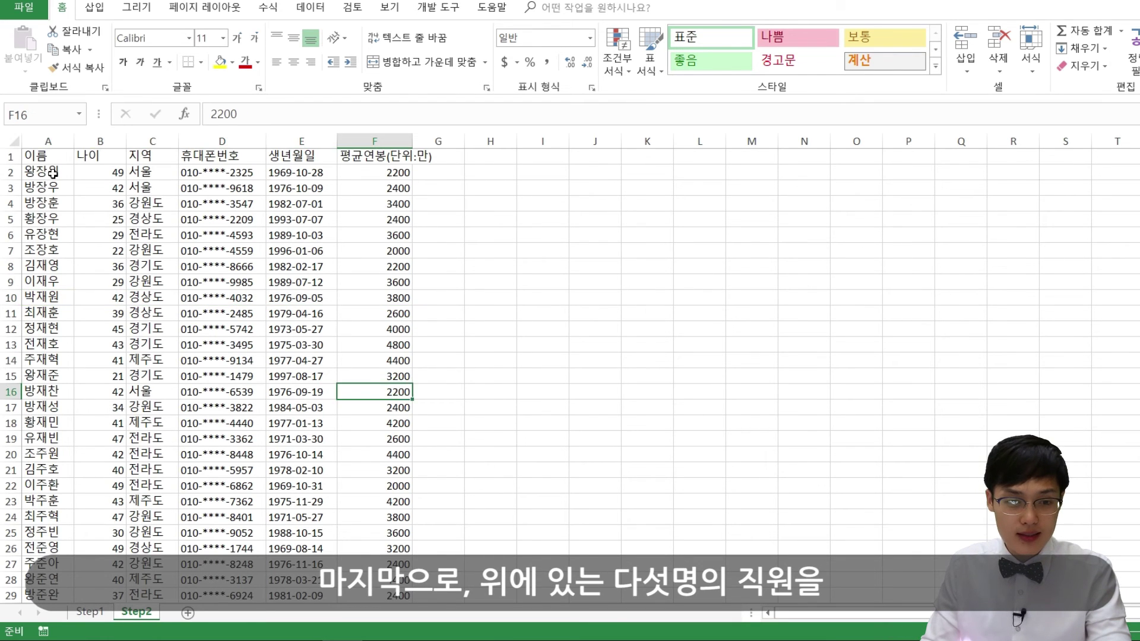
pyautogui.moveTo(41, 172)
pyautogui.mouseDown()
pyautogui.moveTo(344, 240)
pyautogui.moveTo(386, 236)
pyautogui.mouseUp()
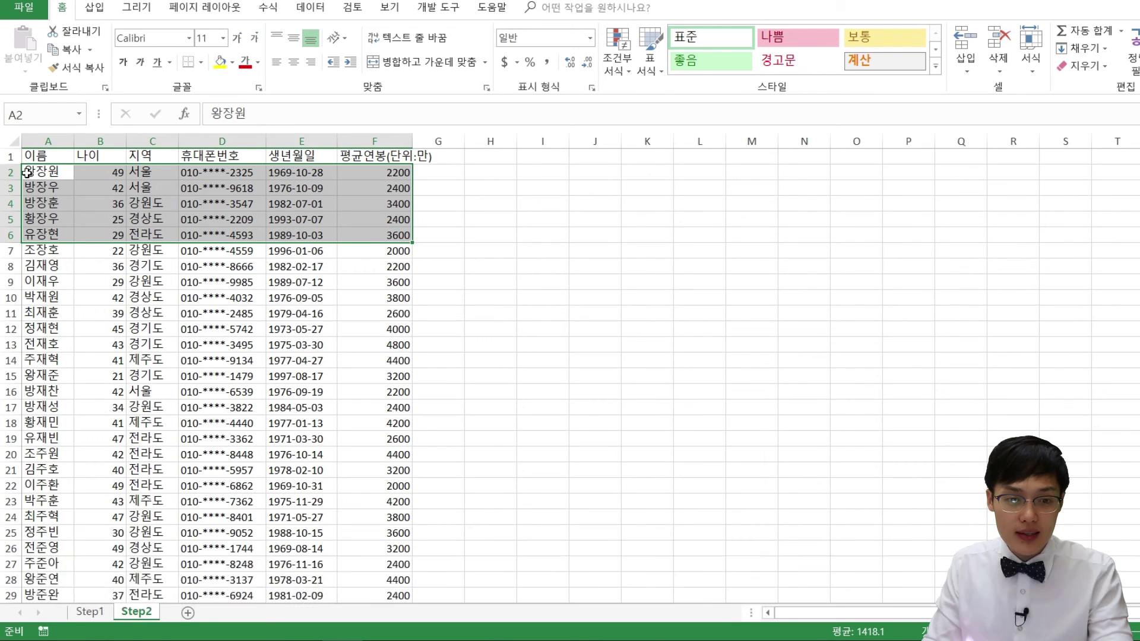
pyautogui.moveTo(41, 172); pyautogui.dragTo(395, 239)
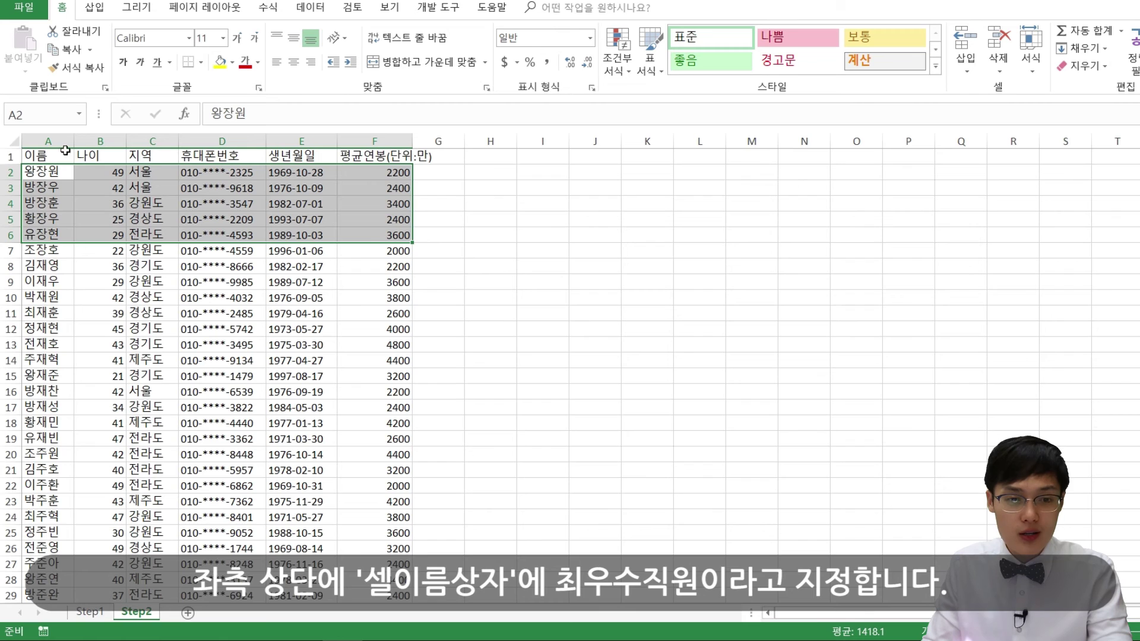
pyautogui.click(29, 117)
pyautogui.press('super+space')
pyautogui.press('BackSpace')
pyautogui.write('ㅊ')
pyautogui.write('최우수직원')
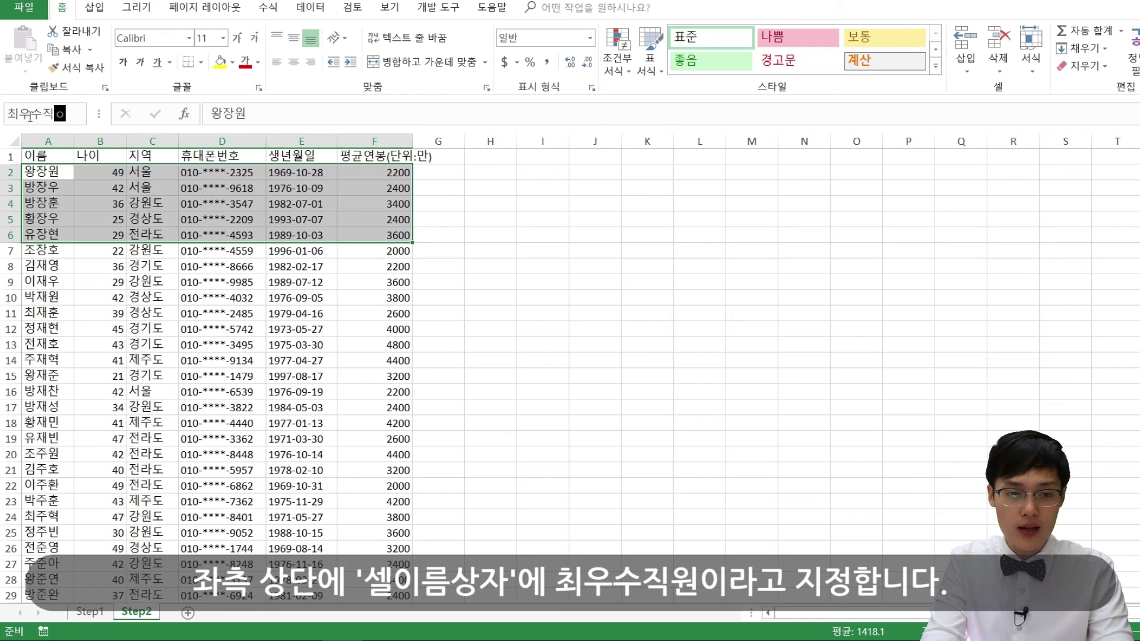
pyautogui.press('Return')
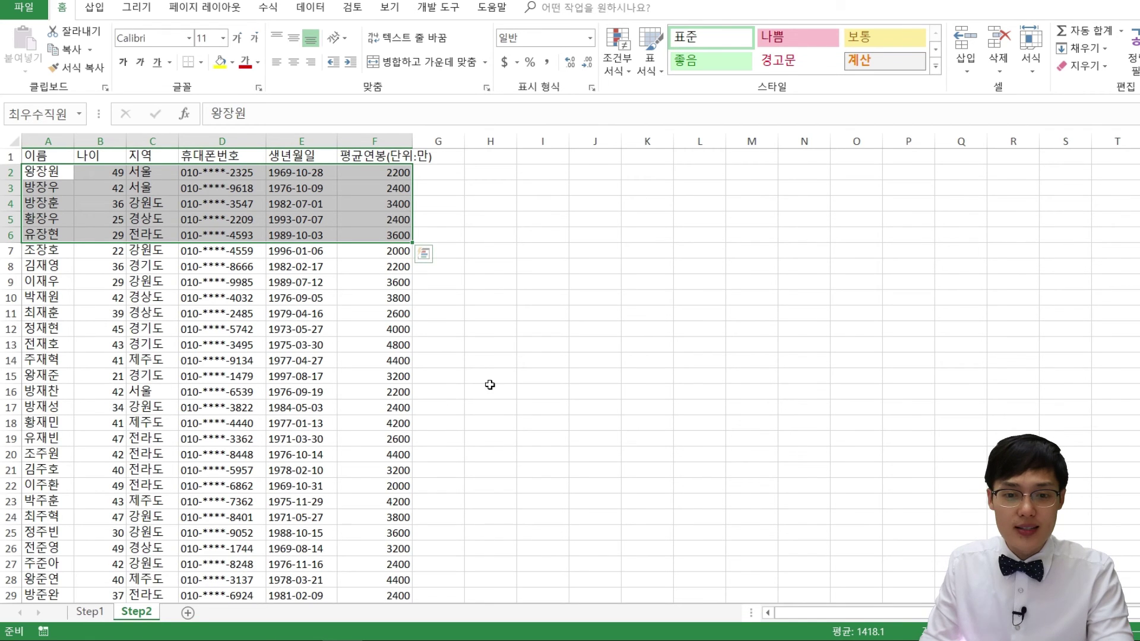
pyautogui.click(527, 334)
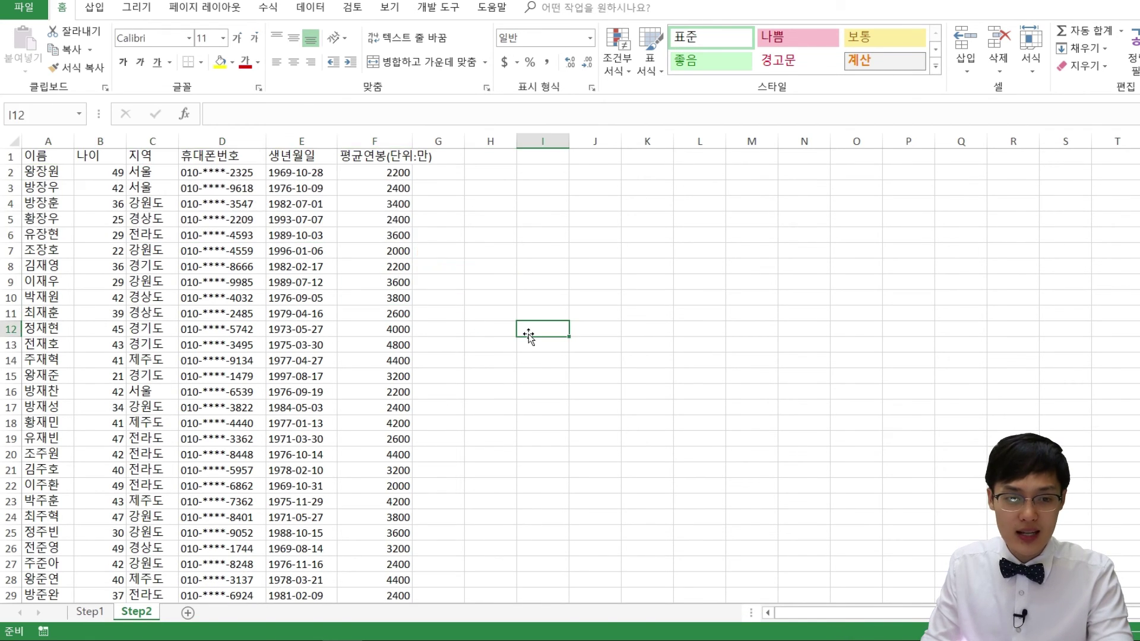
# Step: Select the 최우수직원 range from the Name Box list, then scroll far down the sheet
pyautogui.click(79, 118)
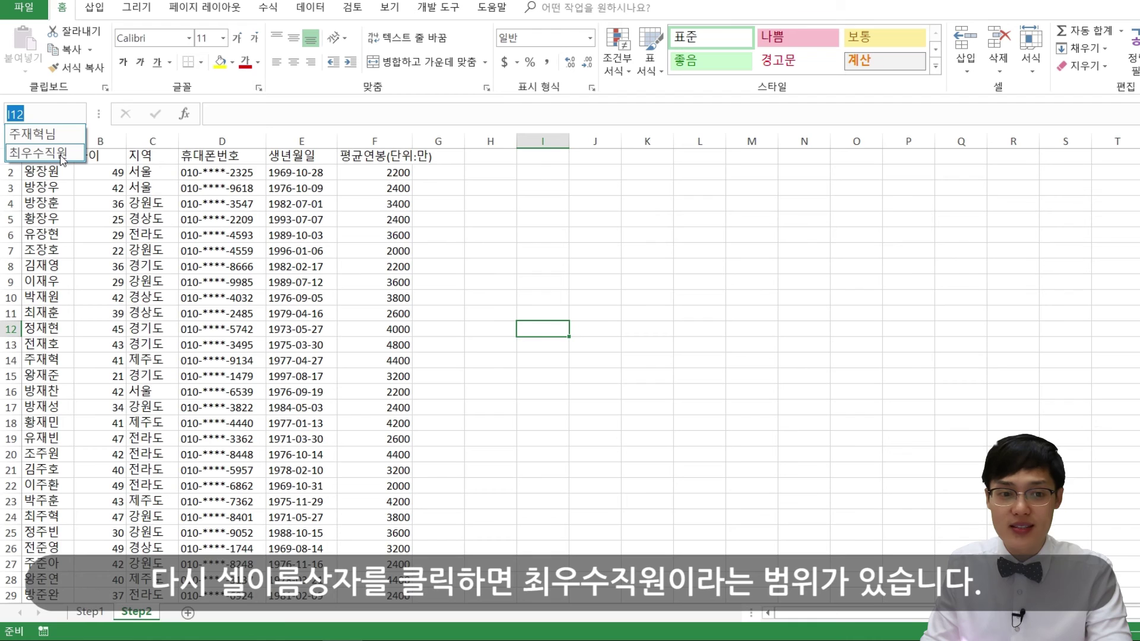
pyautogui.click(63, 155)
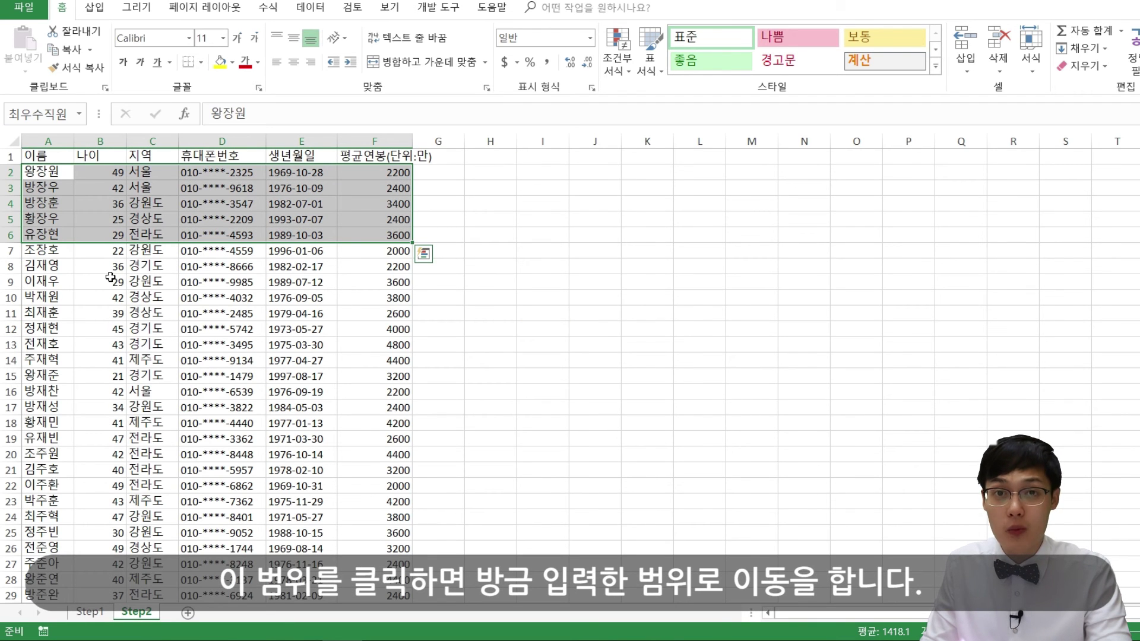
pyautogui.scroll(-8, 262, 331)
pyautogui.scroll(-12, 369, 395)
pyautogui.scroll(-20, 395, 402)
pyautogui.scroll(-12, 463, 439)
pyautogui.scroll(-14, 476, 420)
pyautogui.scroll(-20, 594, 428)
# Step: From cell K313, reselect the 최우수직원 range through the Name Box list
pyautogui.click(647, 438)
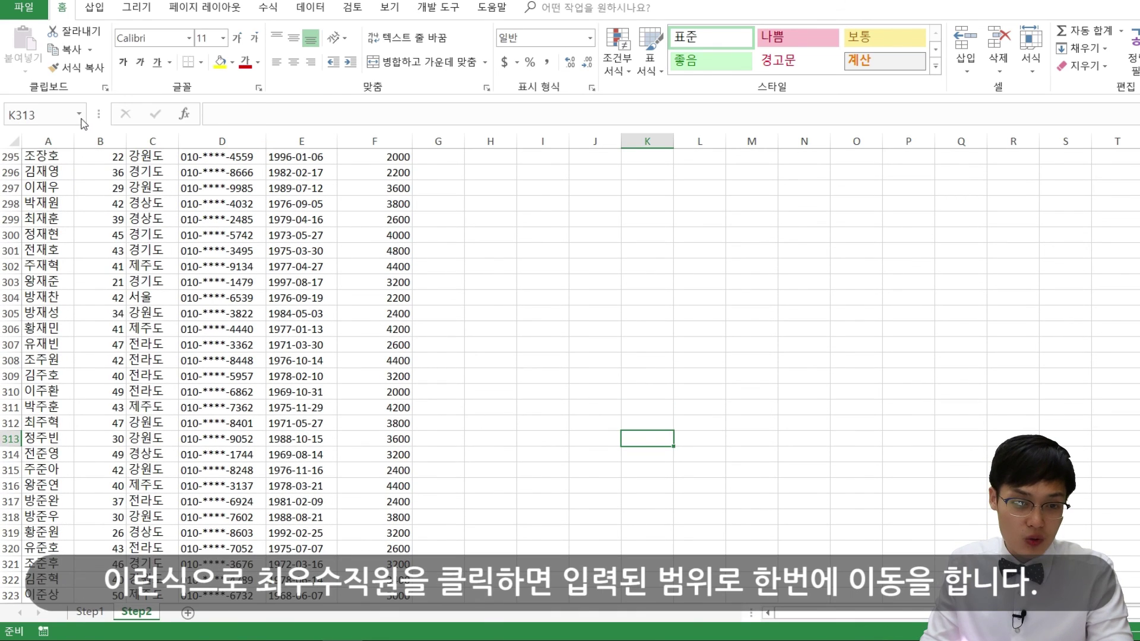
pyautogui.click(79, 114)
pyautogui.click(58, 154)
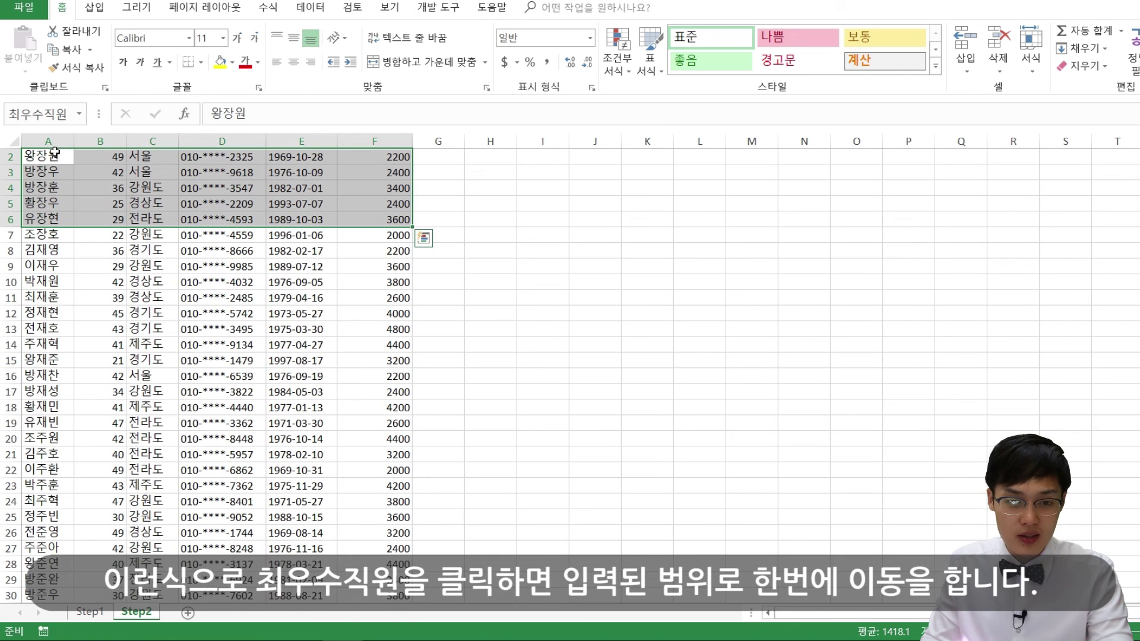
pyautogui.scroll(1, 292, 268)
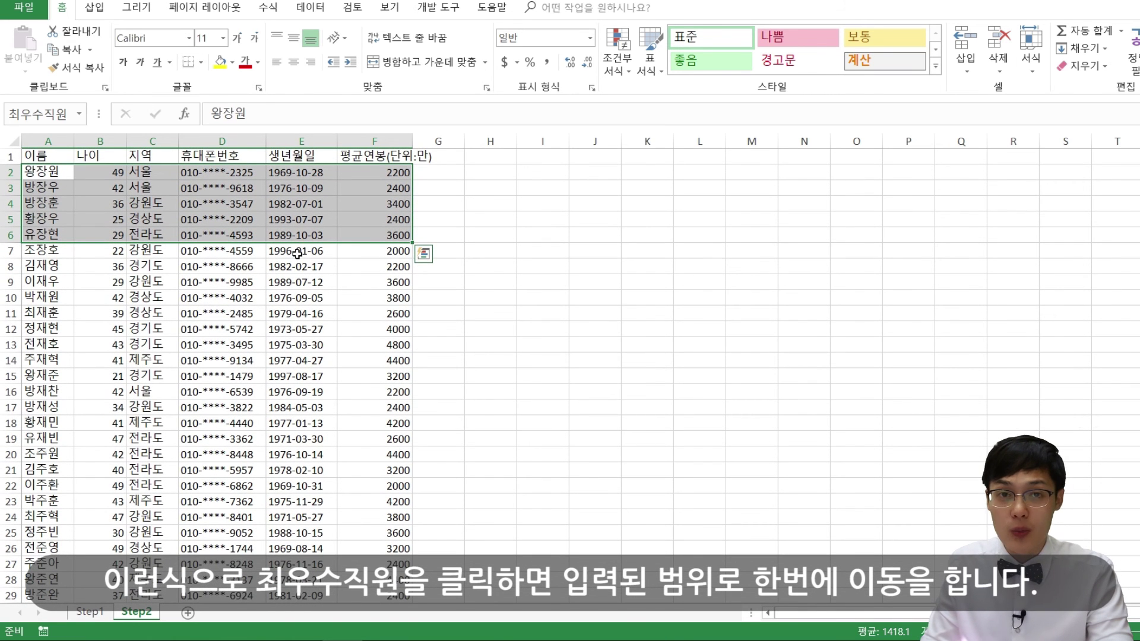
pyautogui.scroll(-12, 520, 318)
pyautogui.scroll(-20, 491, 318)
pyautogui.scroll(-20, 479, 319)
pyautogui.scroll(-20, 475, 328)
pyautogui.scroll(-7, 466, 331)
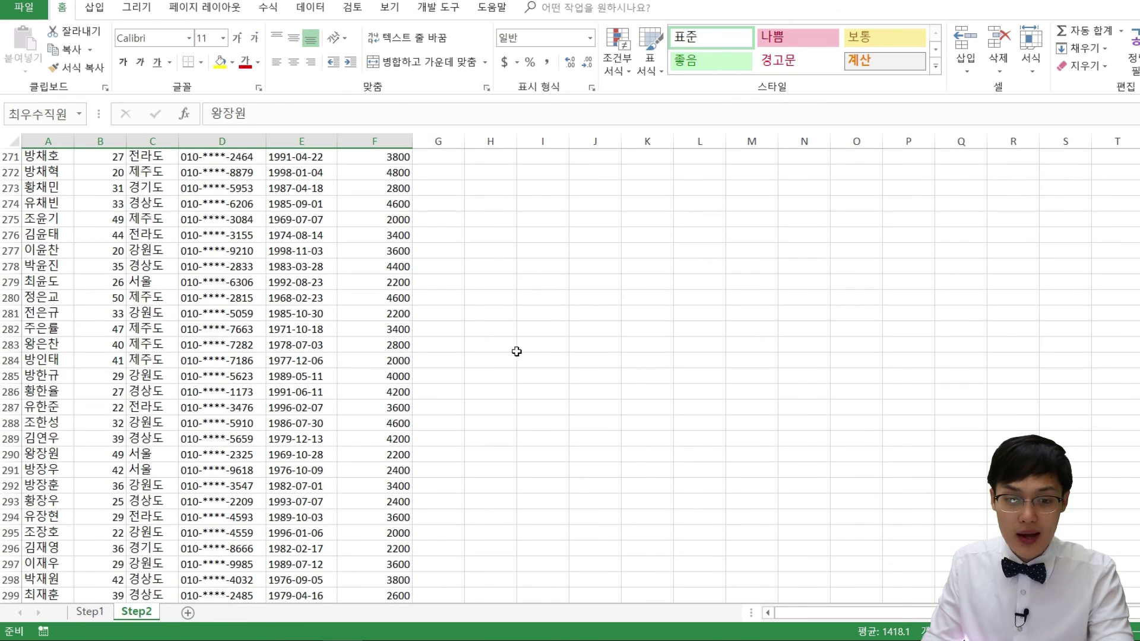
# Step: From cell I283, use Go To (Ctrl+G) to jump to the 최우수직원 range
pyautogui.click(528, 347)
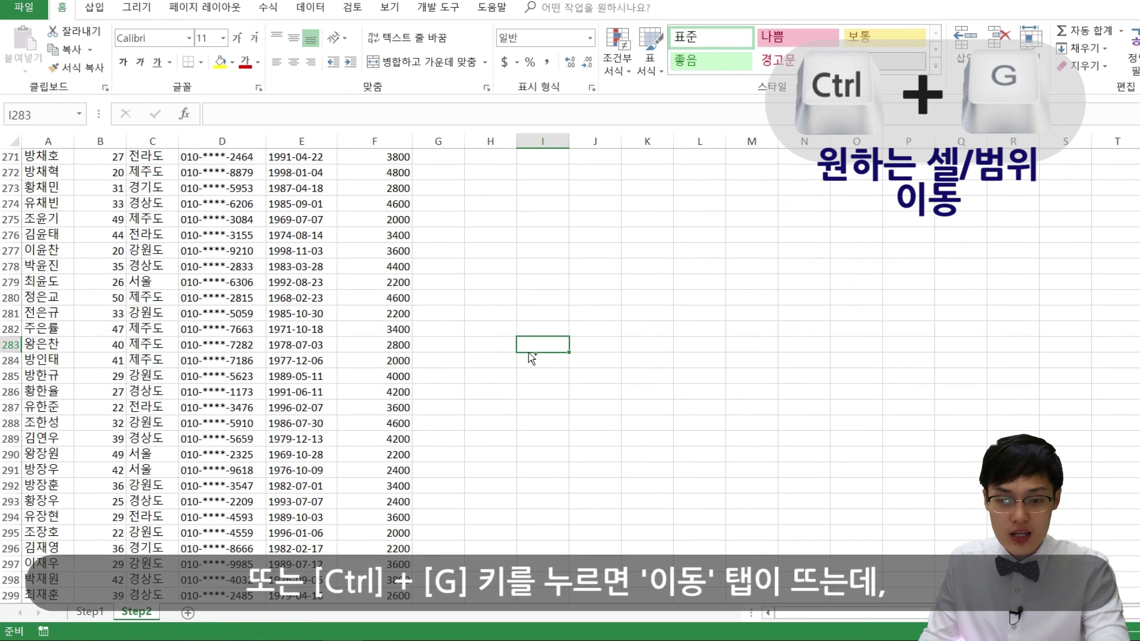
pyautogui.hotkey('ctrl', 'g')
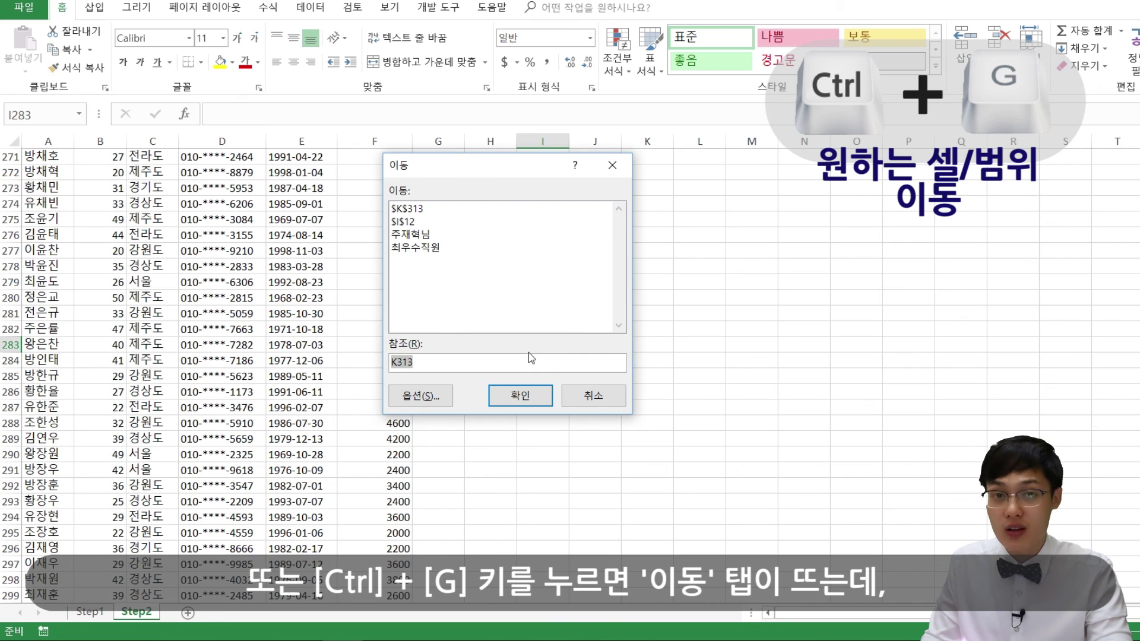
pyautogui.click(423, 248)
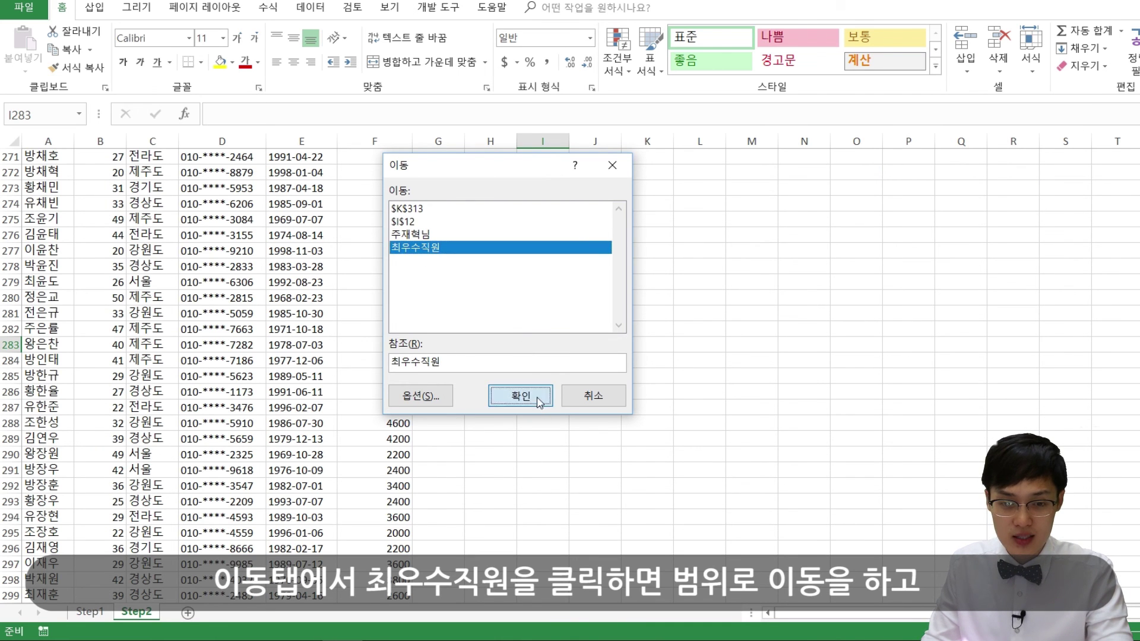
pyautogui.click(535, 395)
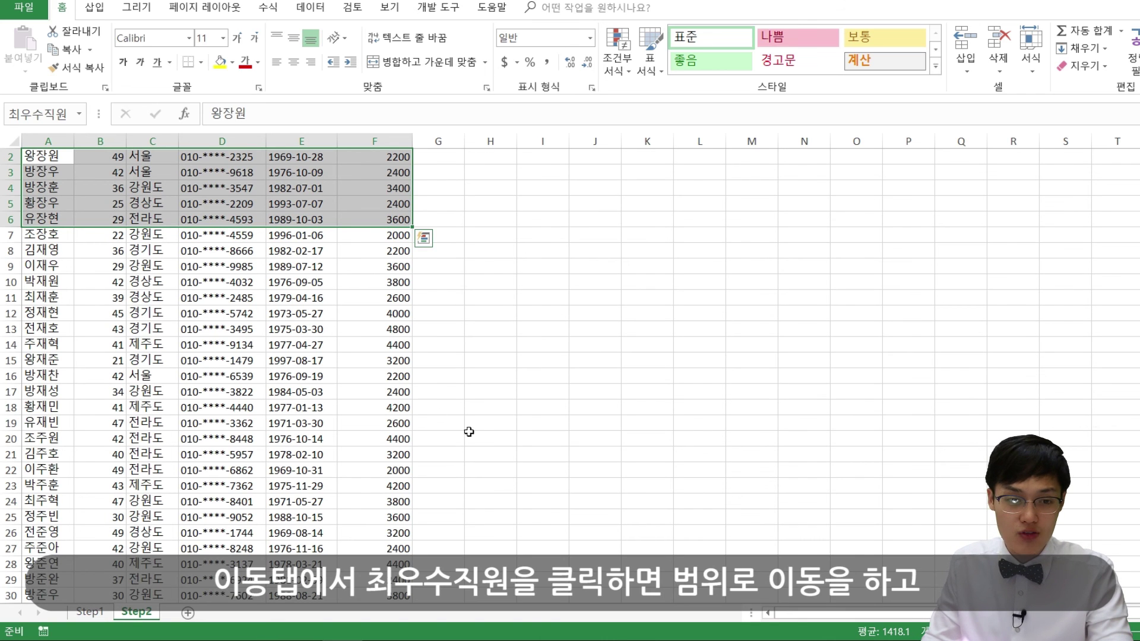
# Step: From cell H20, use Go To to jump to cell Z1
pyautogui.click(490, 443)
pyautogui.hotkey('ctrl', 'g')
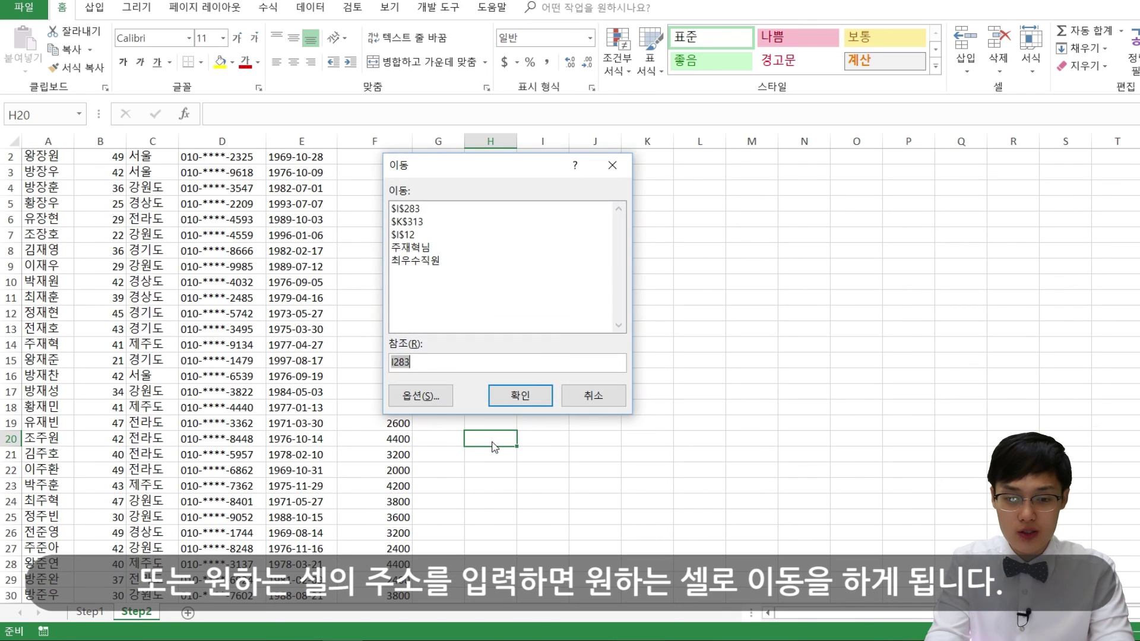
pyautogui.write('z1')
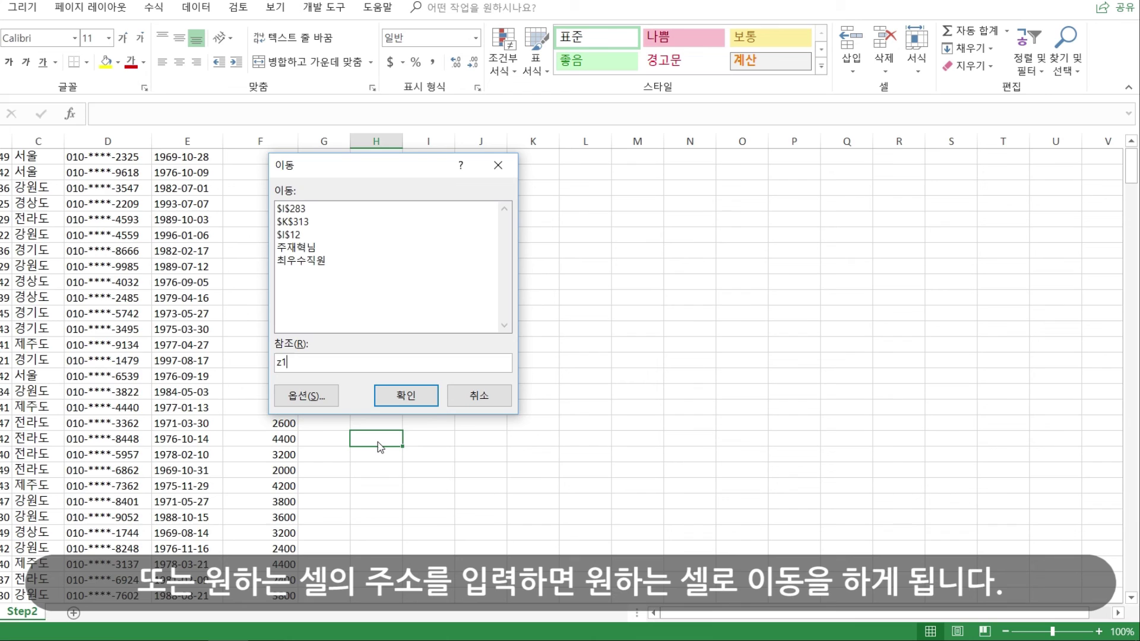
pyautogui.press('Return')
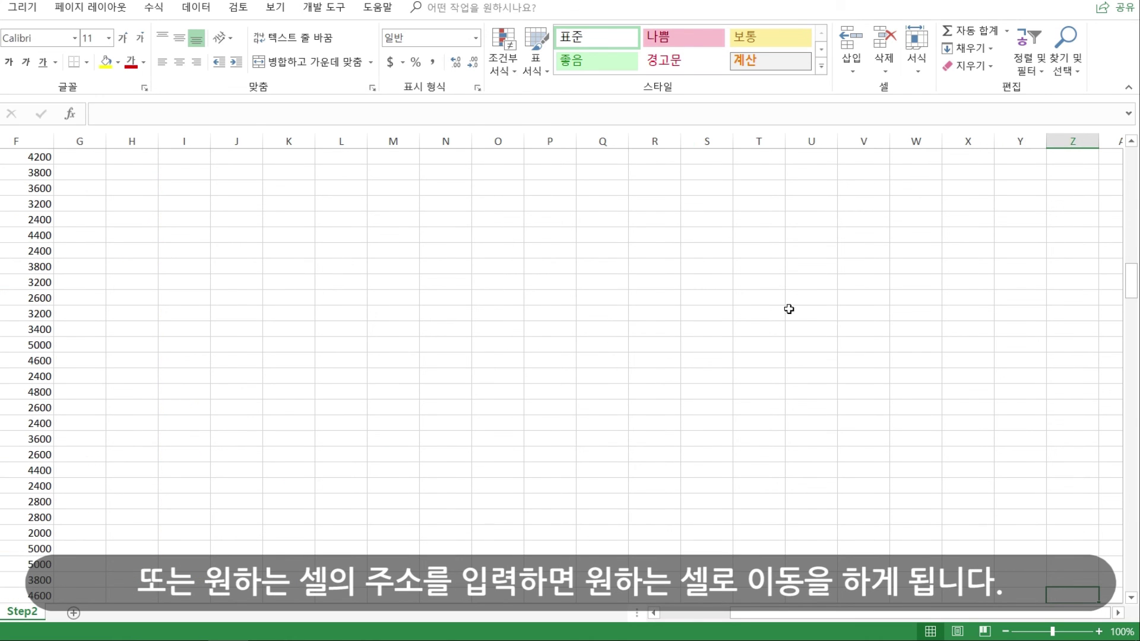